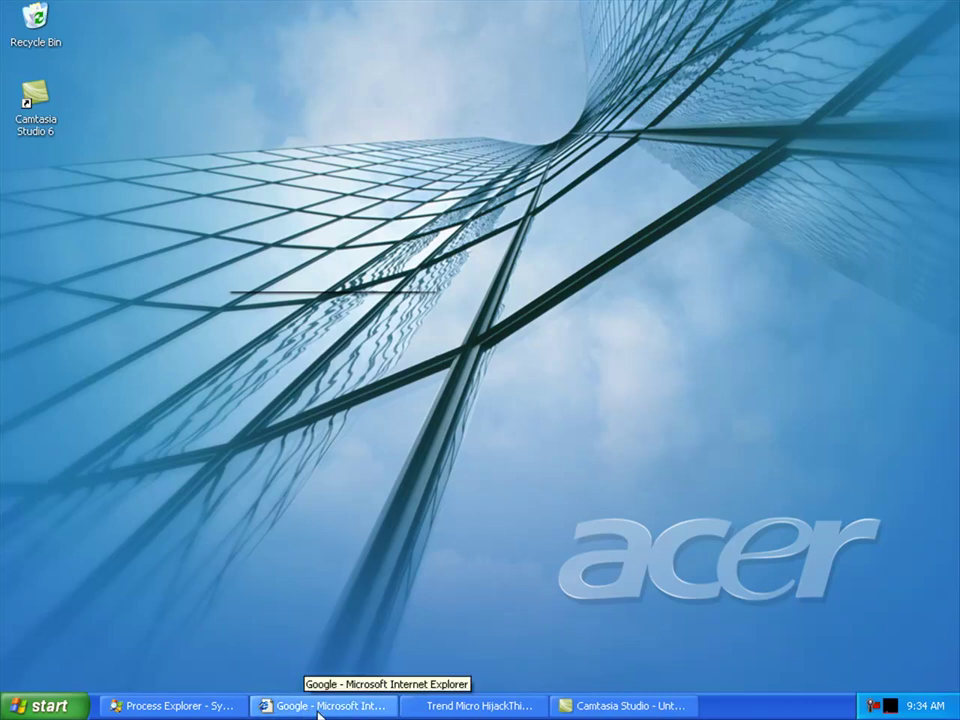
Check the Google page in Internet Explorer, minimize it, and bring up the Process Explorer process tree.
click(318, 710)
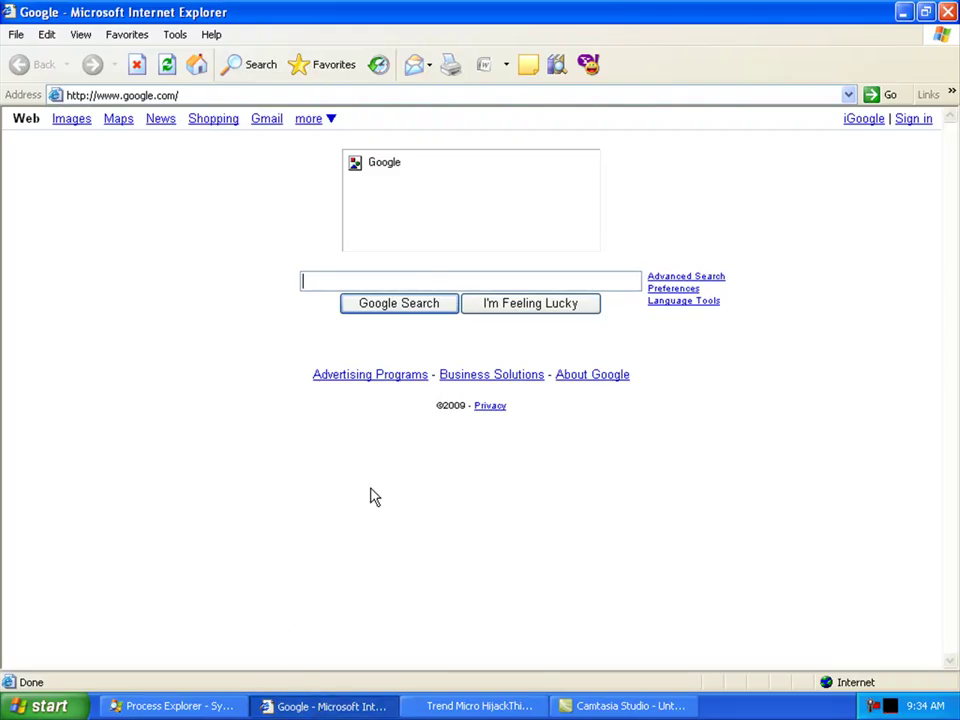
click(903, 12)
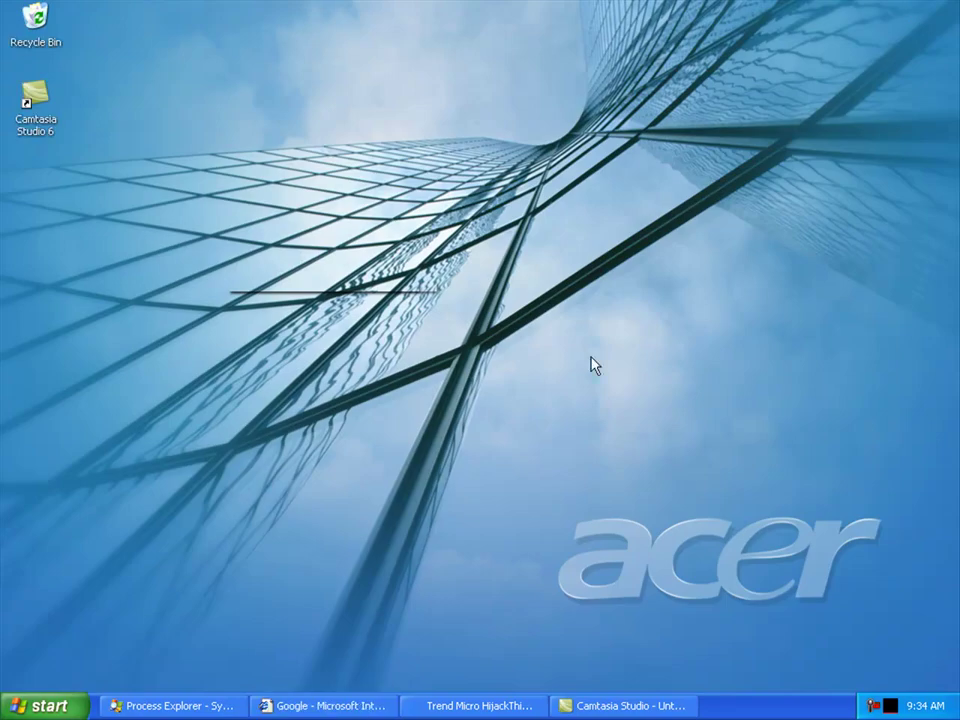
click(200, 708)
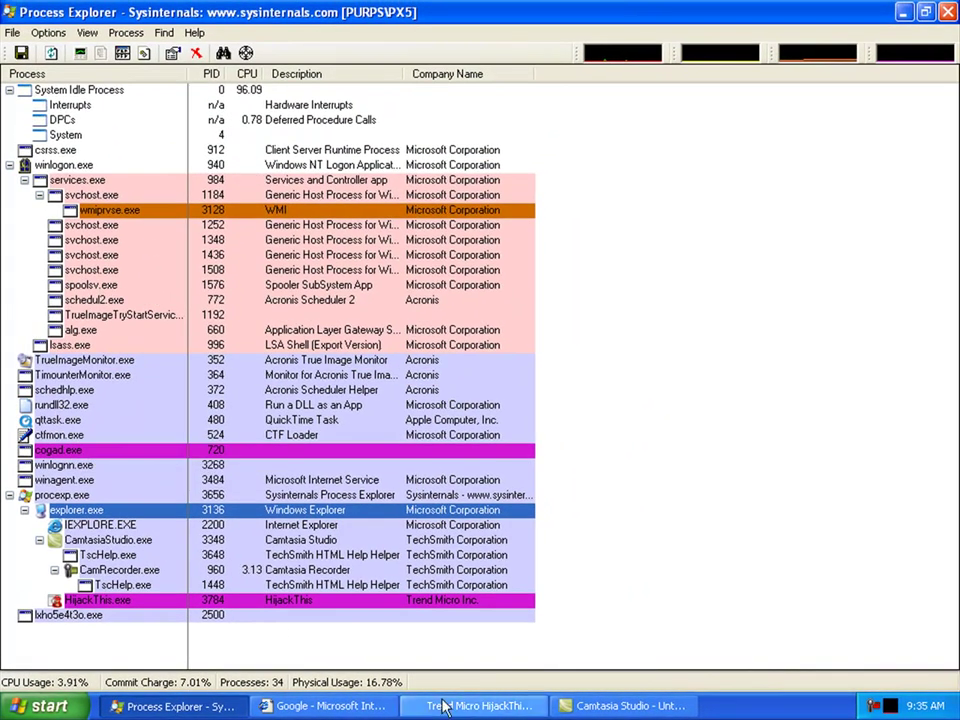
Run a HijackThis system scan and inspect the F2 UserInit, nancilnf.dll, winlognn.exe, frmwrk32.exe and winagent.exe entries.
click(445, 706)
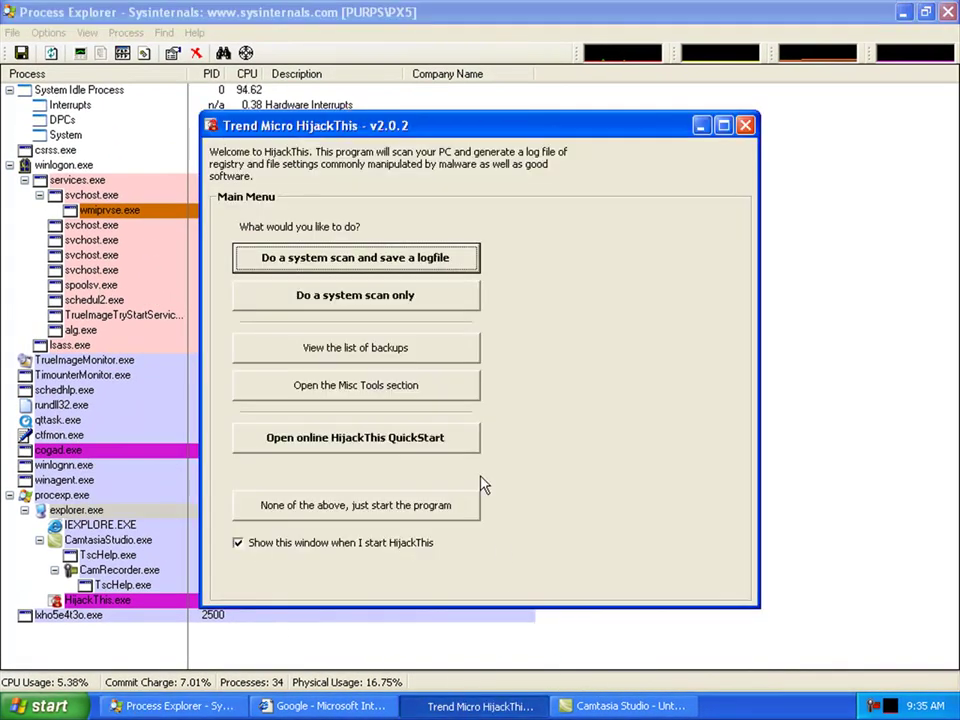
click(455, 298)
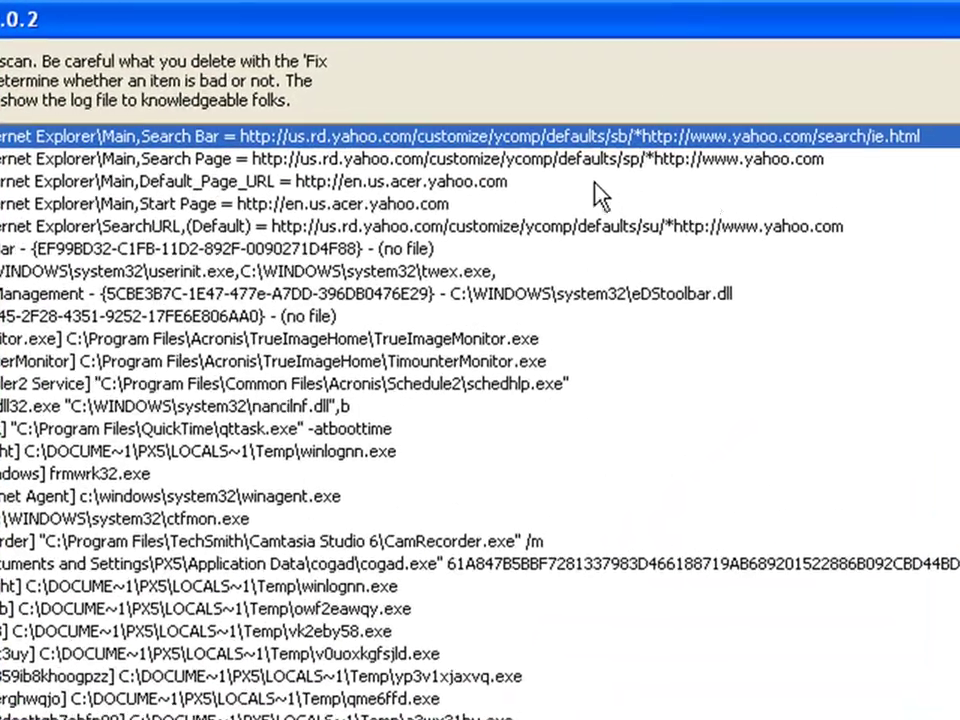
click(412, 272)
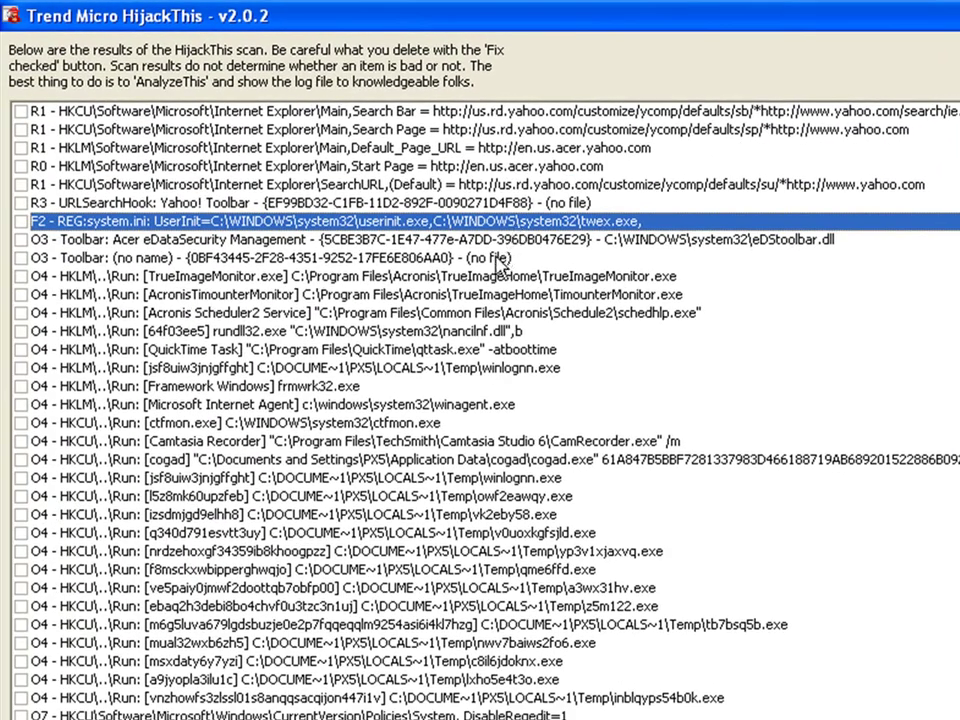
click(441, 335)
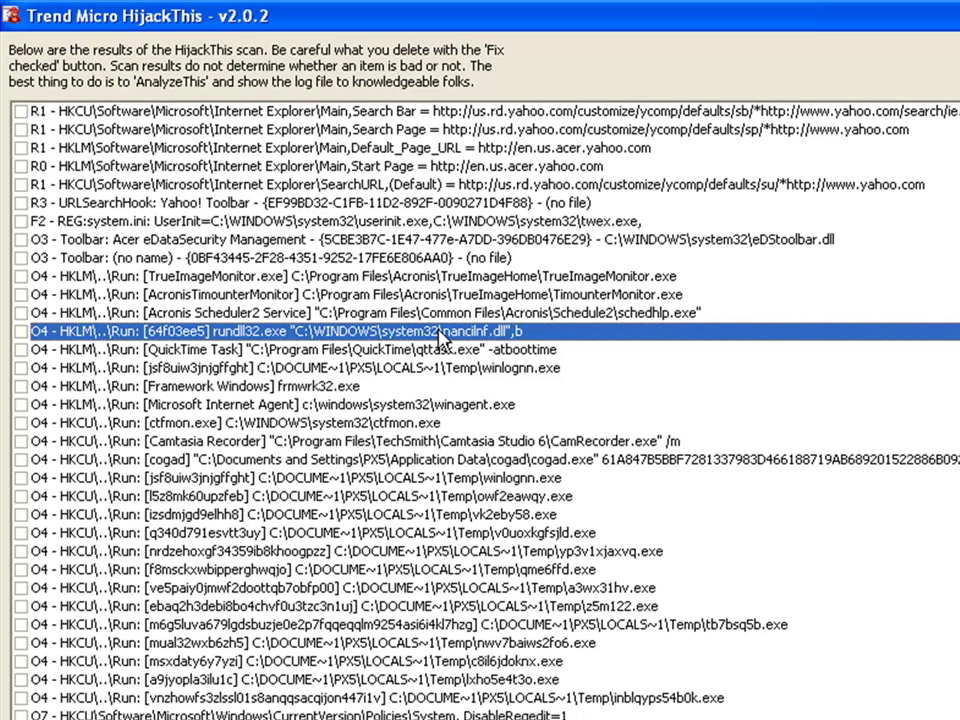
click(376, 370)
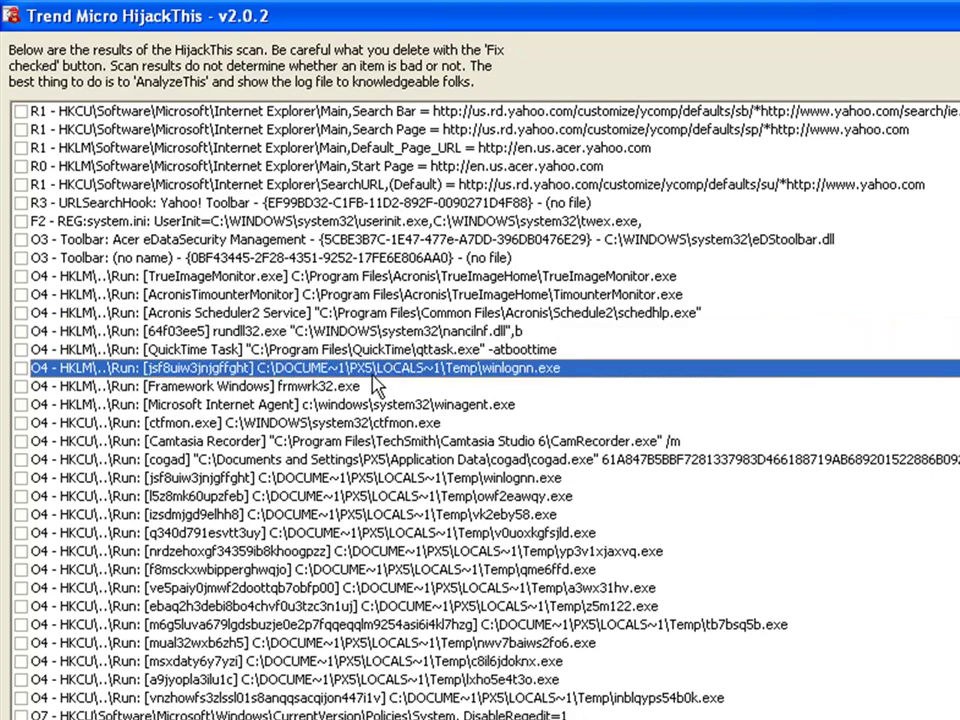
click(345, 387)
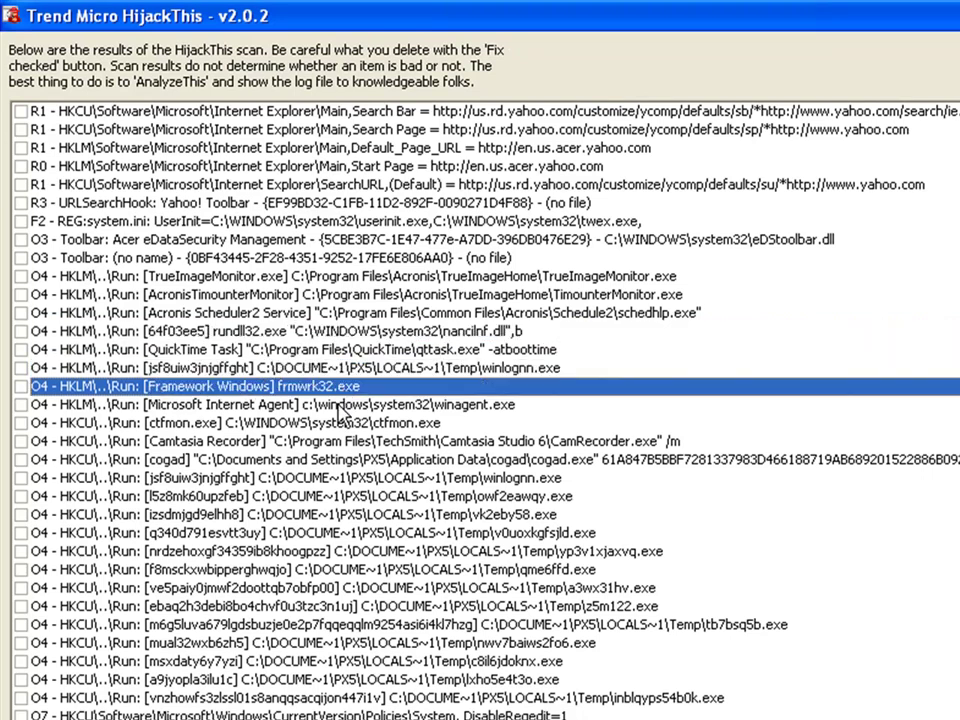
click(341, 405)
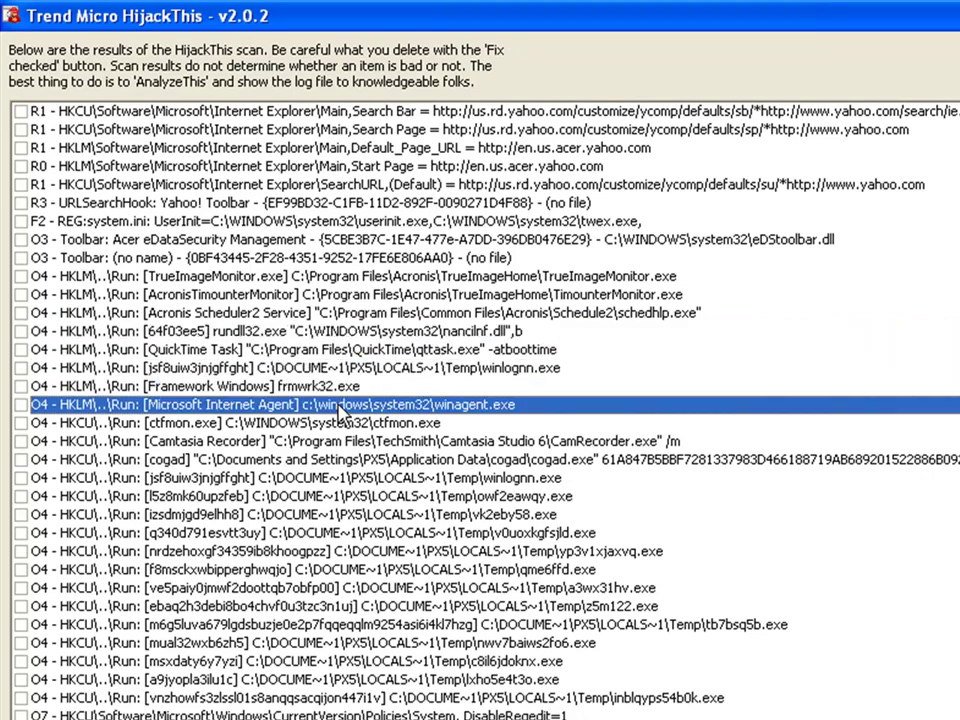
Review the per-user winlognn.exe entry and the random-named Temp startup executables, from owf2eawqy.exe to inblqyps54b0k.exe.
click(353, 478)
click(354, 497)
click(352, 514)
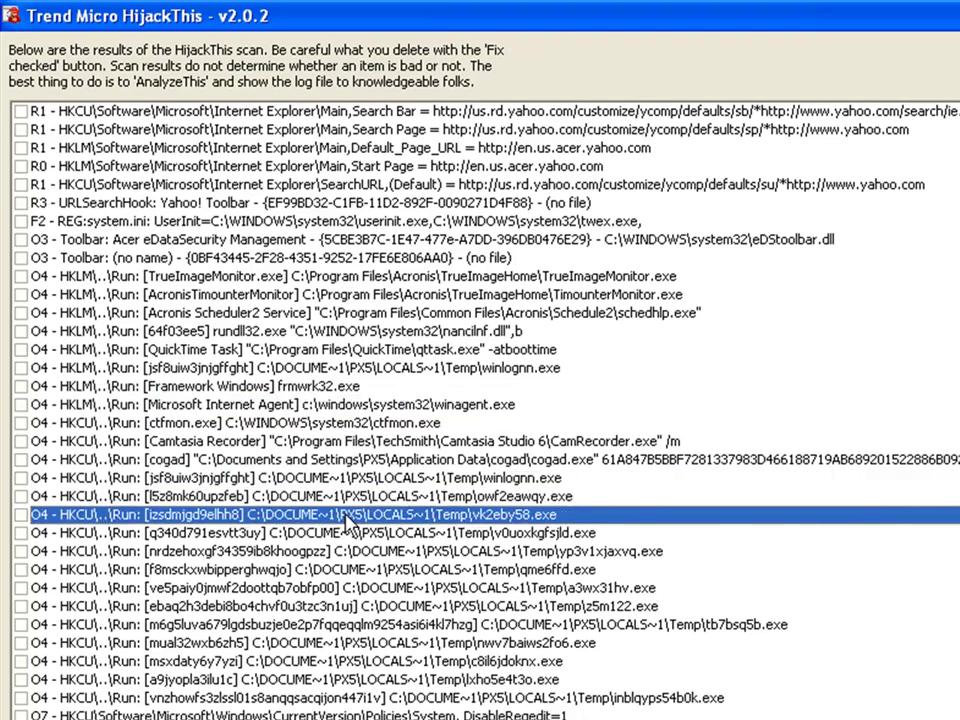
click(350, 533)
click(348, 551)
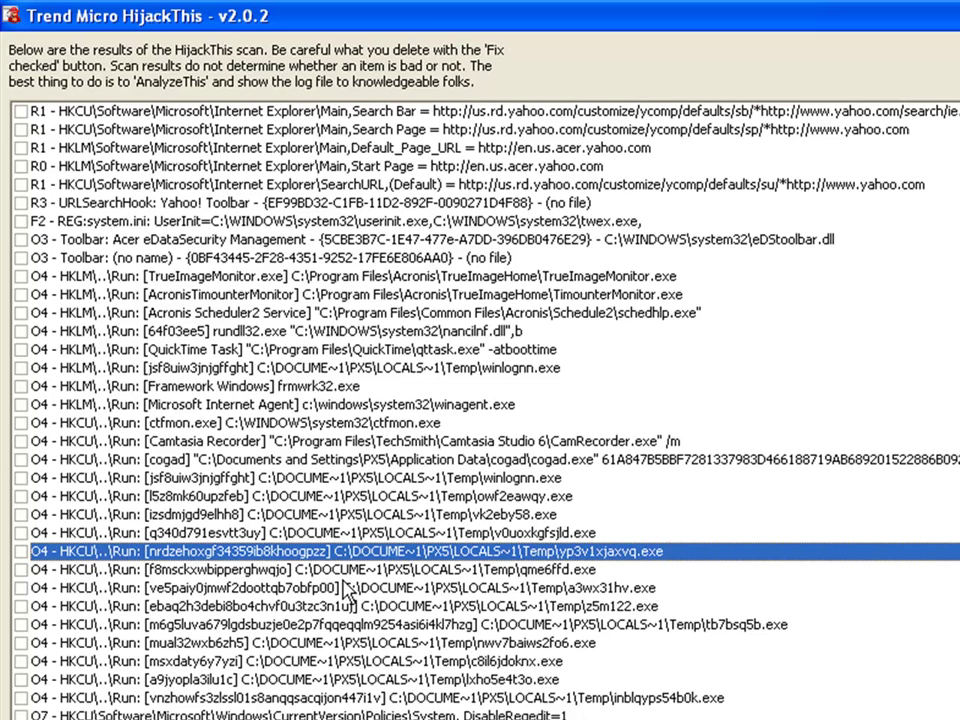
click(349, 589)
click(344, 570)
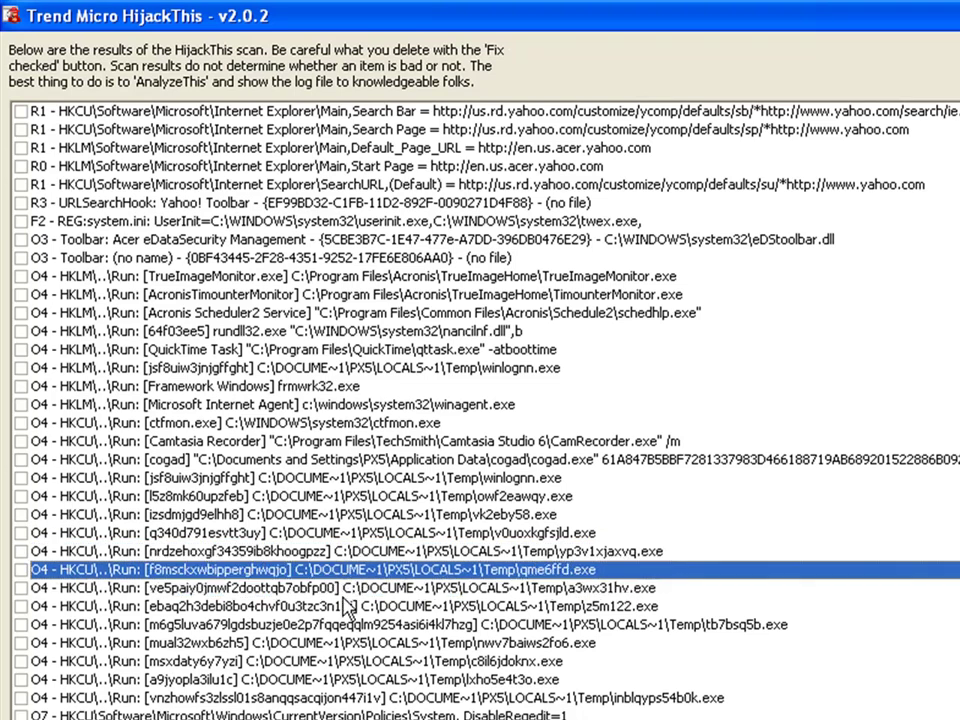
click(345, 594)
click(344, 606)
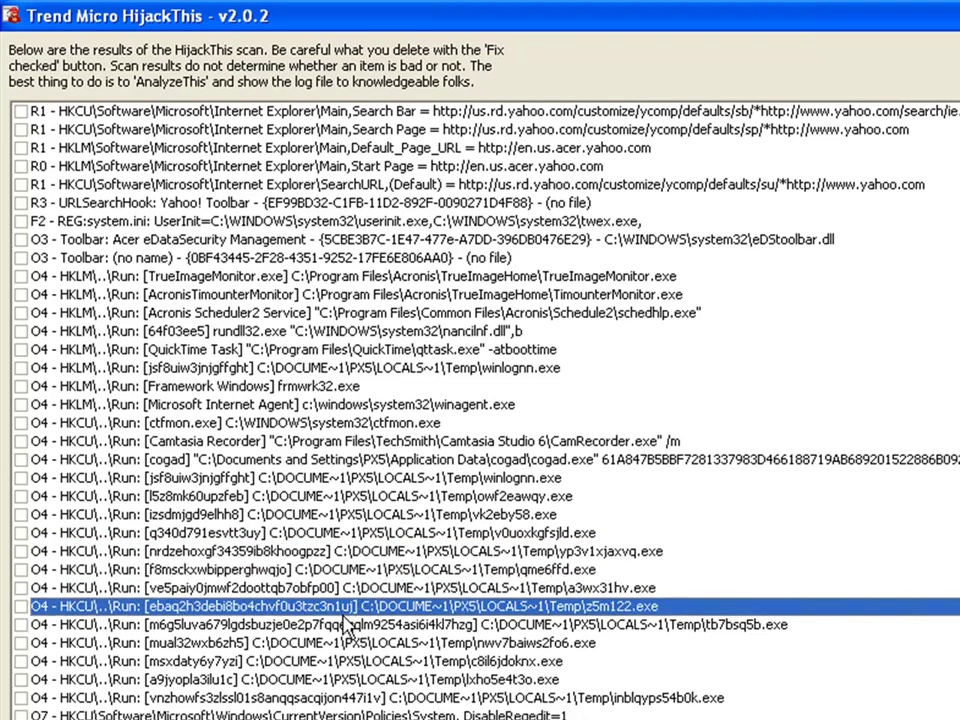
click(345, 623)
click(345, 643)
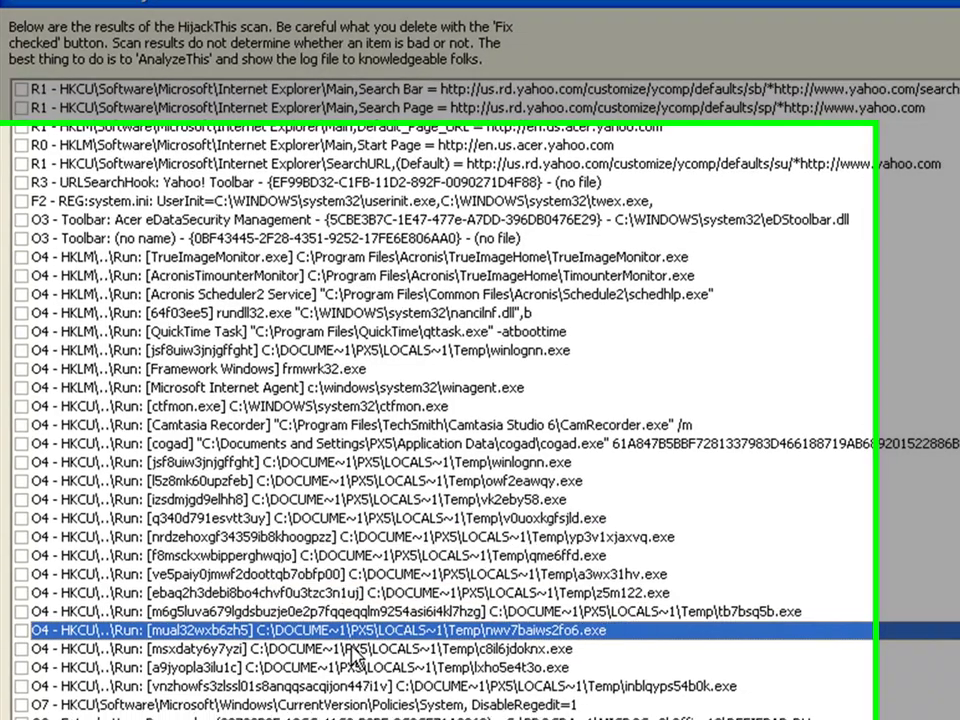
click(348, 661)
click(353, 680)
click(392, 615)
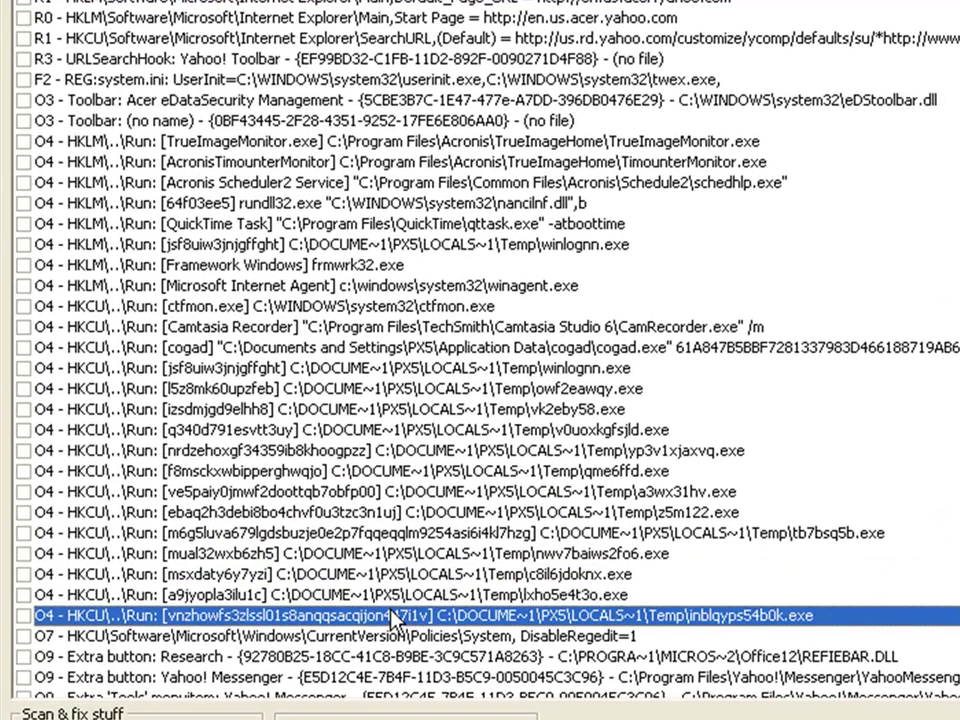
Inspect the O7 DisableRegedit, O20 ttescn.dll AppInit_DLLs, O22 SharedTaskScheduler and O23 BITS entries.
click(385, 636)
scroll(385, 645, down, 3)
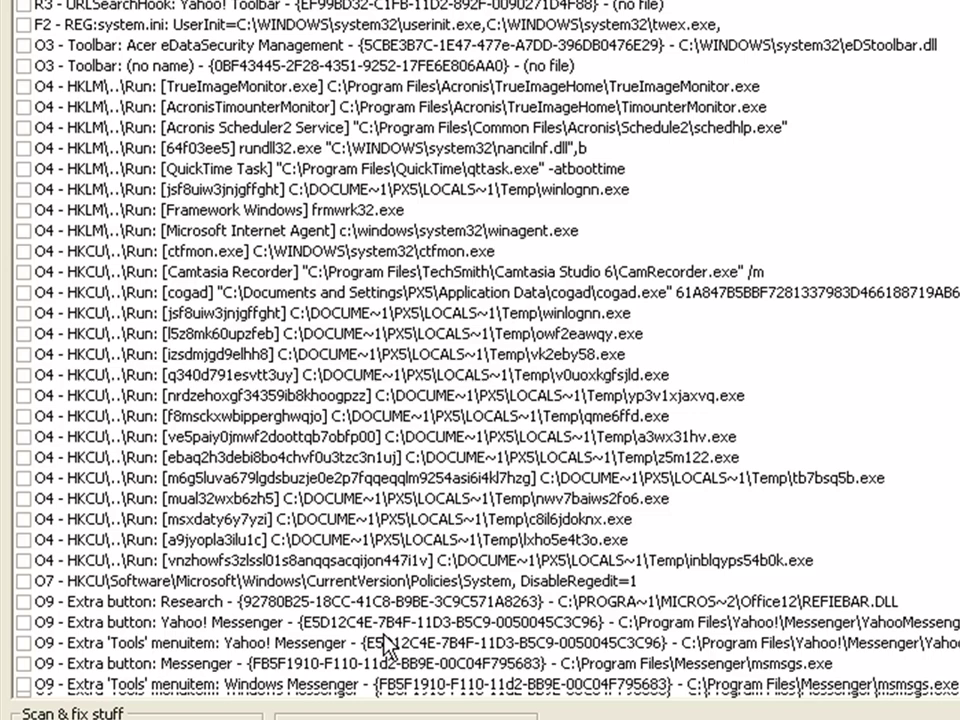
scroll(388, 650, down, 2)
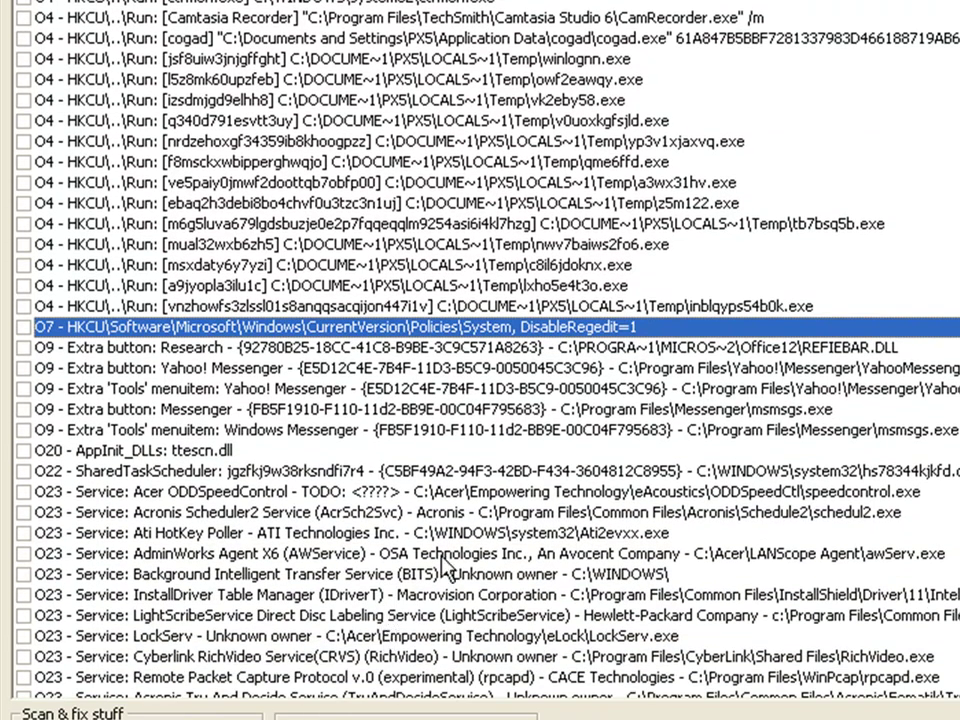
click(236, 452)
click(219, 474)
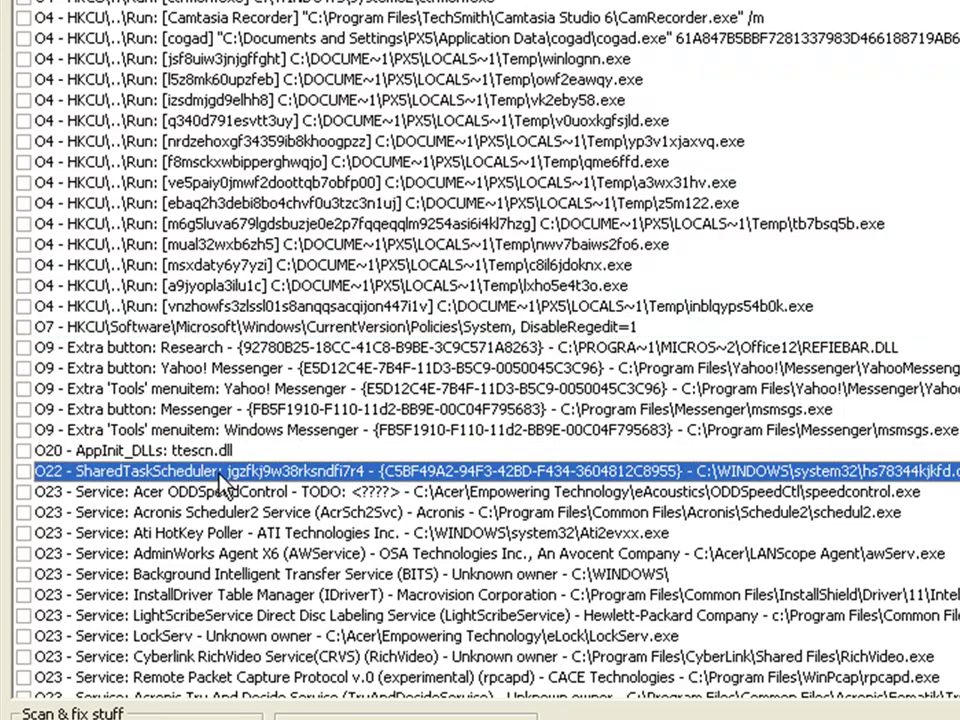
click(166, 577)
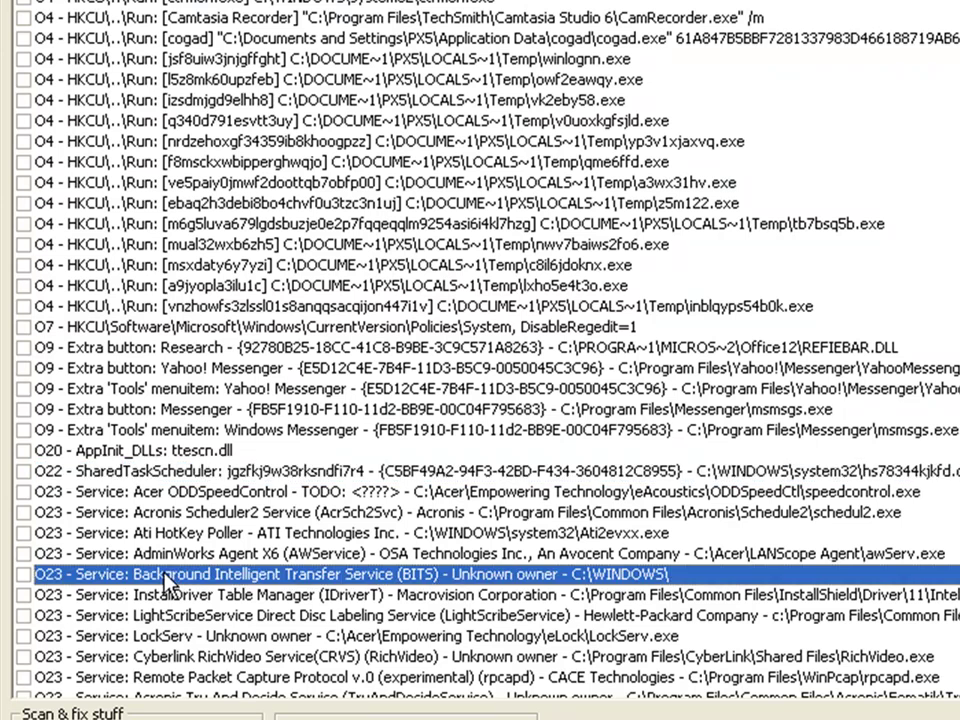
scroll(161, 579, down, 1)
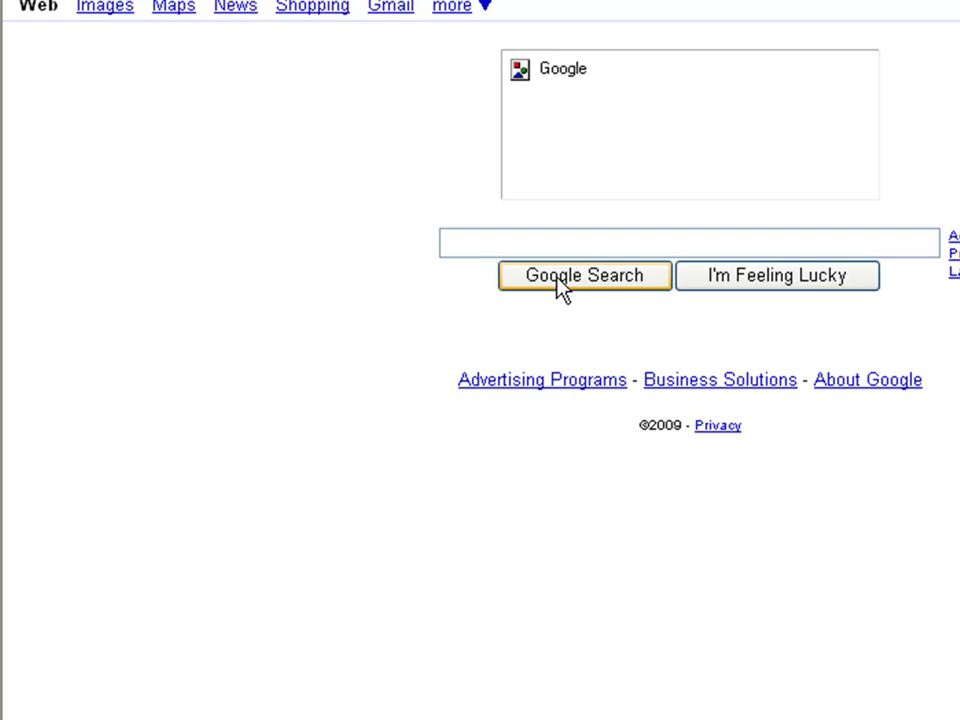
Search Google for 'Prevx CSI Edge' and scroll through the results.
click(522, 240)
text(Prev)
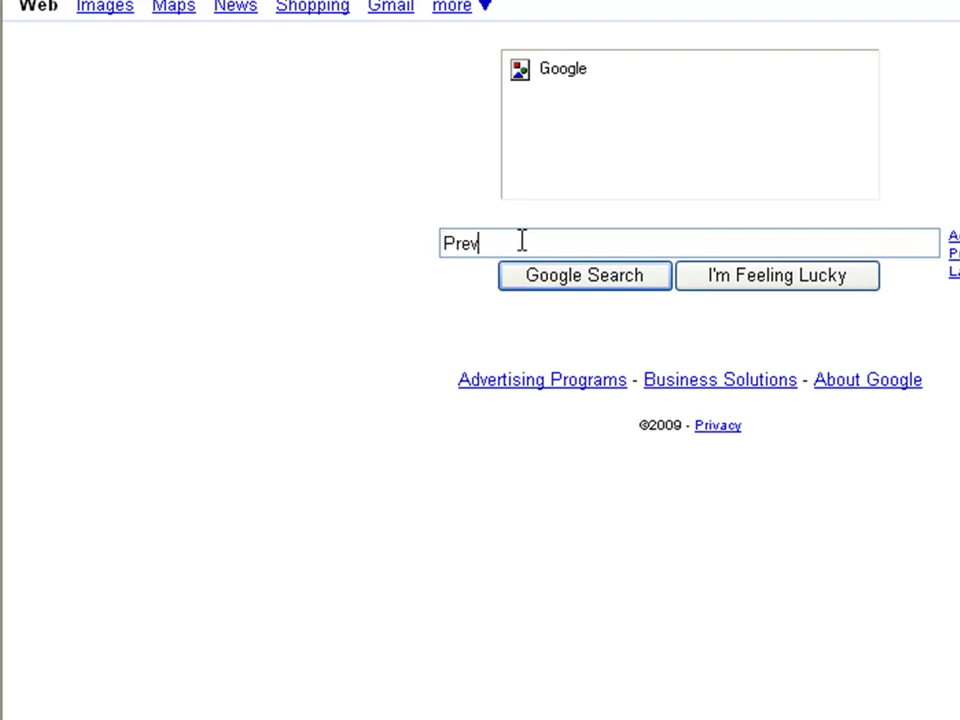
text(x CSI Edge)
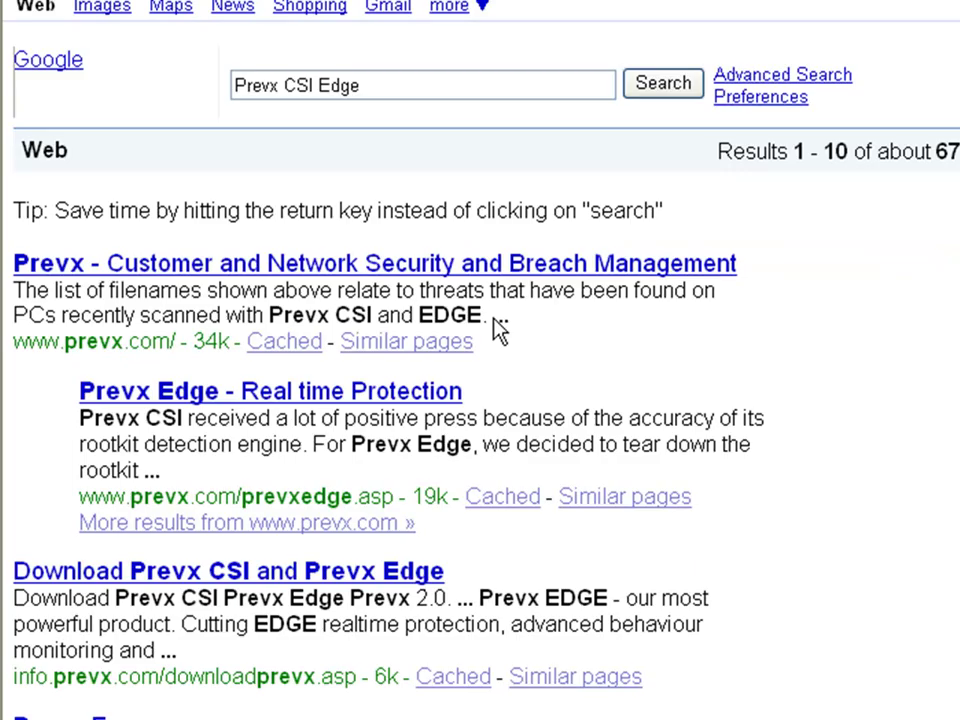
scroll(520, 345, down, 5)
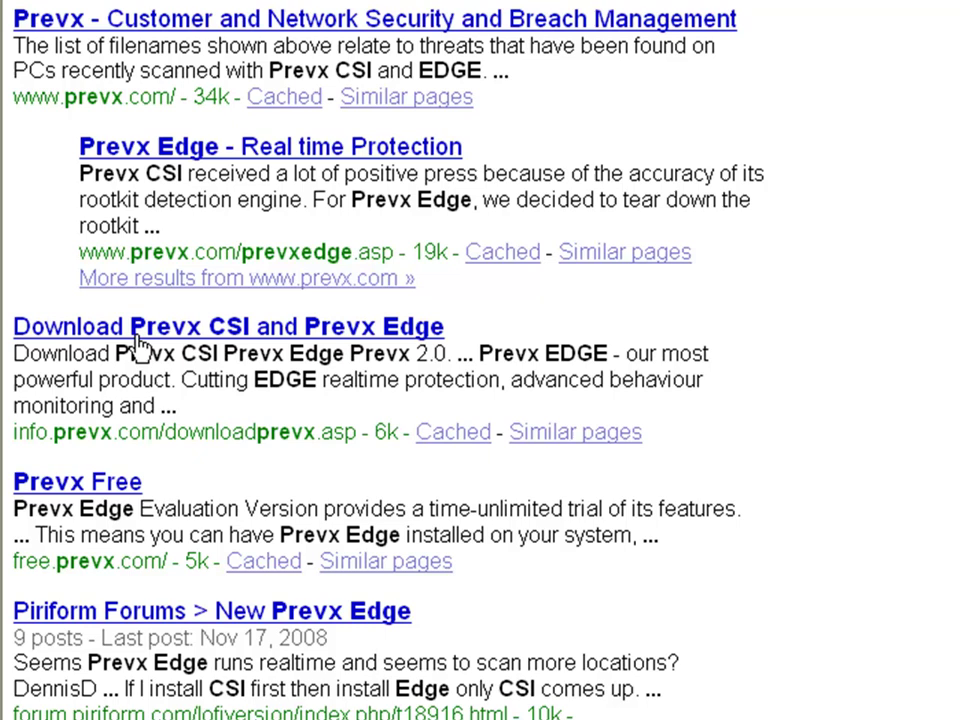
Open the Prevx download result, close the failed page, and copy info.prevx.com/downloadprevx.asp.
click(137, 330)
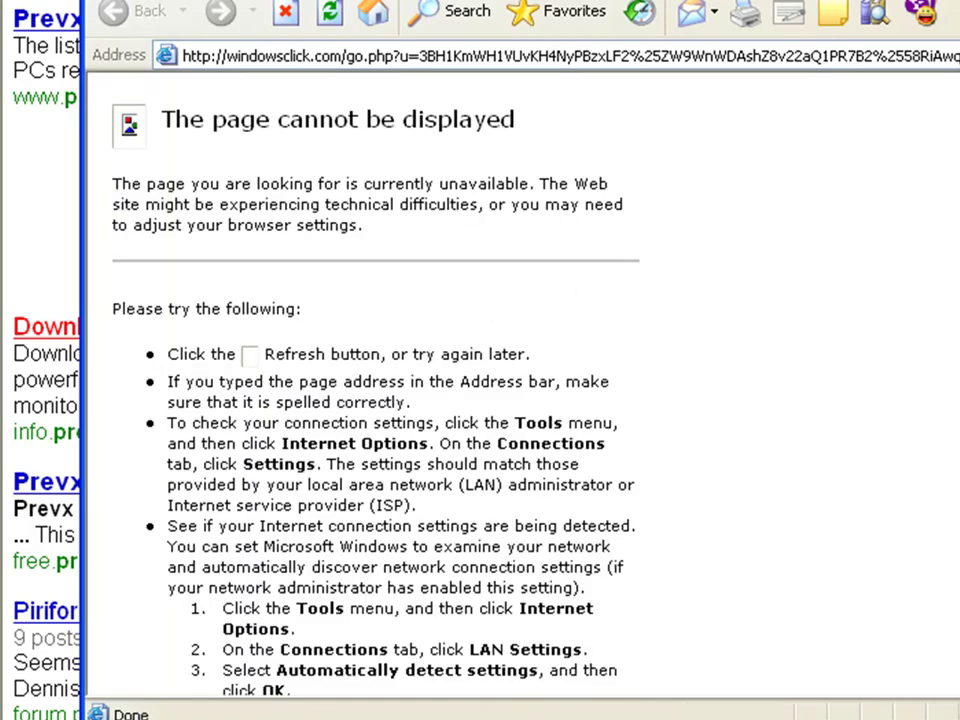
key(alt+F4)
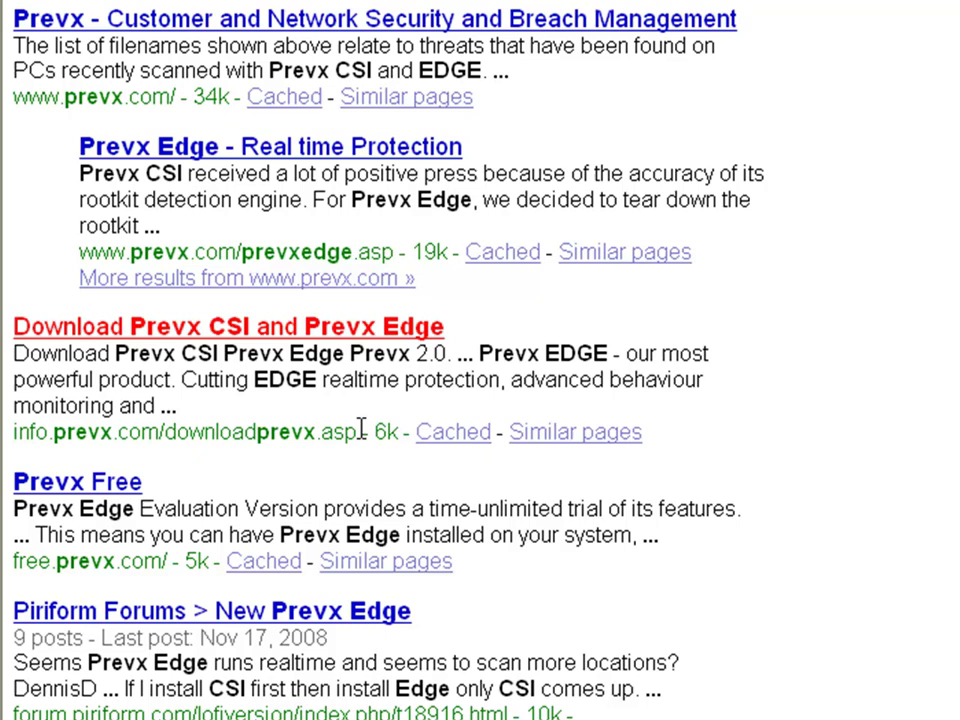
drag(352, 431, 22, 437)
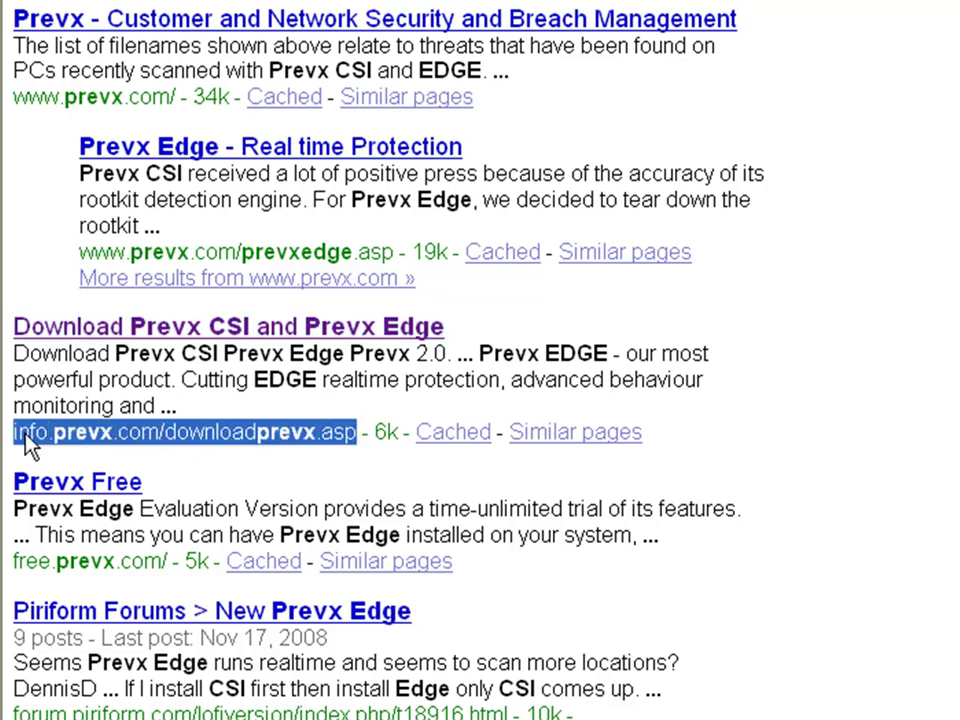
right_click(30, 440)
click(74, 472)
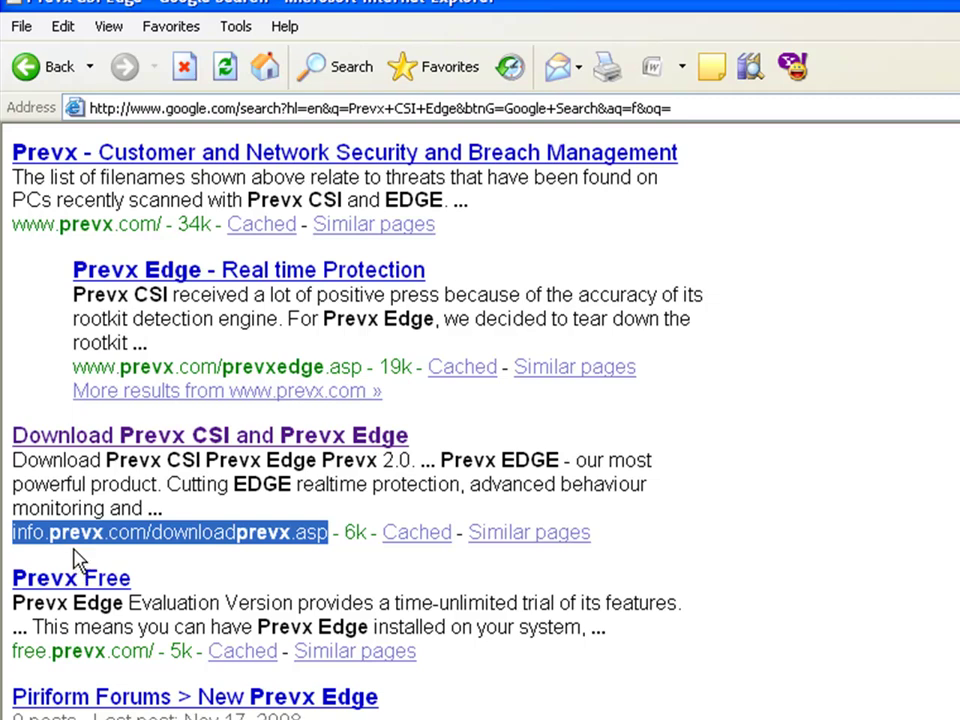
Paste info.prevx.com/downloadprevx.asp into the address bar, try the Yahoo result, then close Internet Explorer.
click(328, 108)
right_click(328, 108)
click(366, 198)
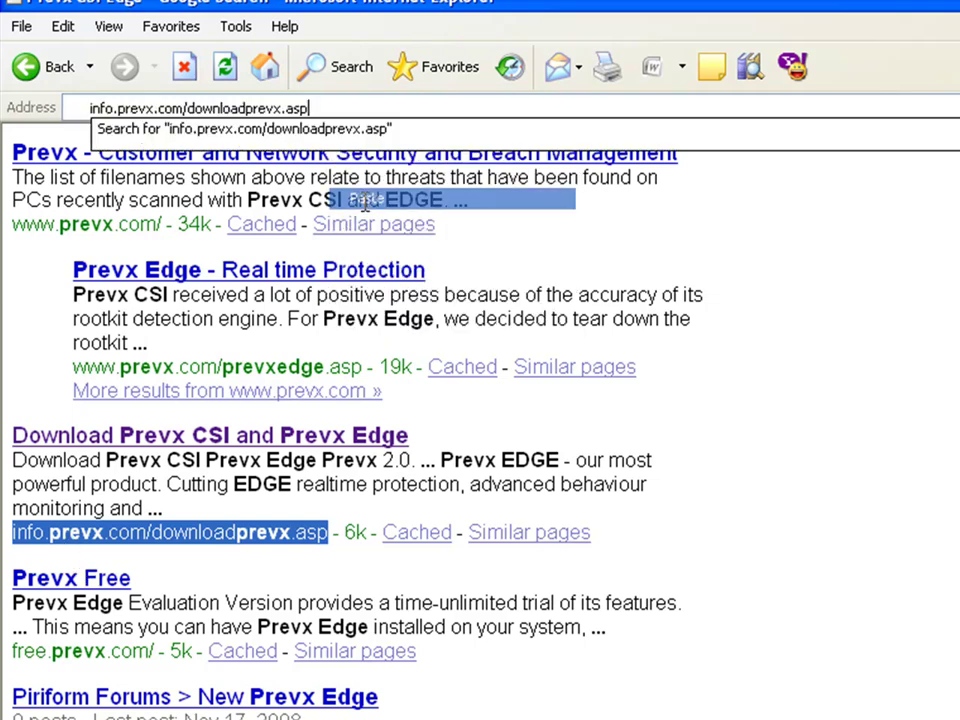
key(Return)
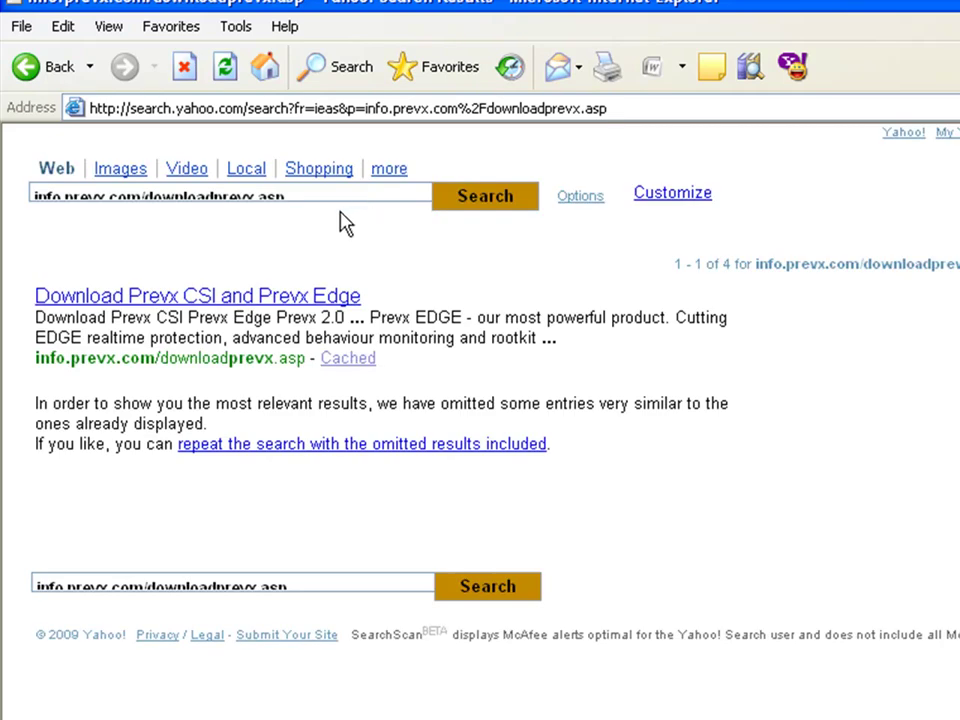
click(211, 305)
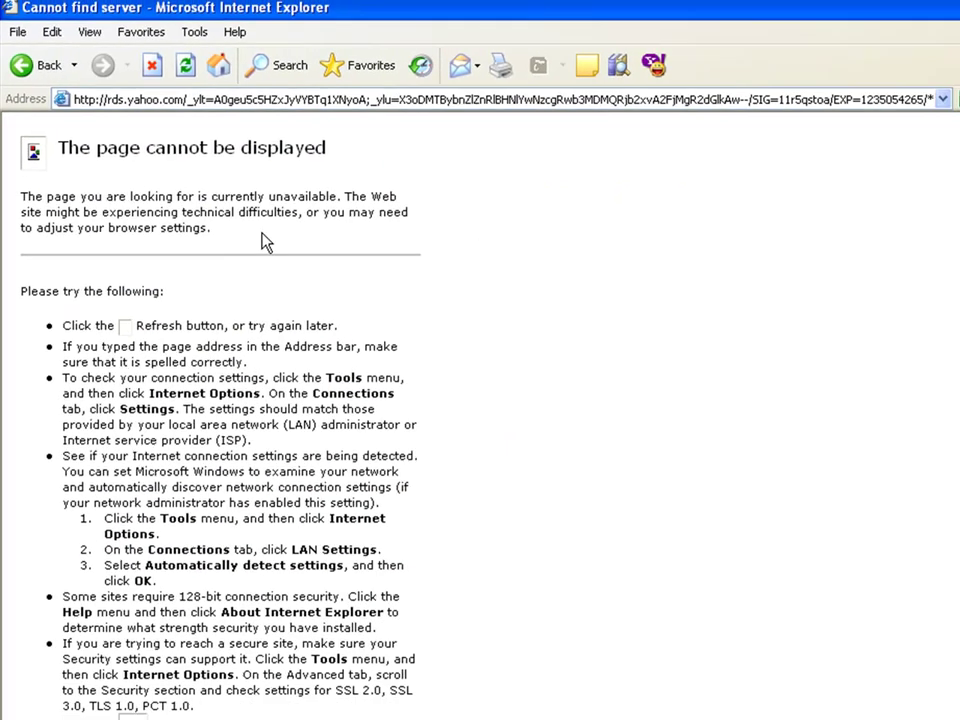
click(948, 10)
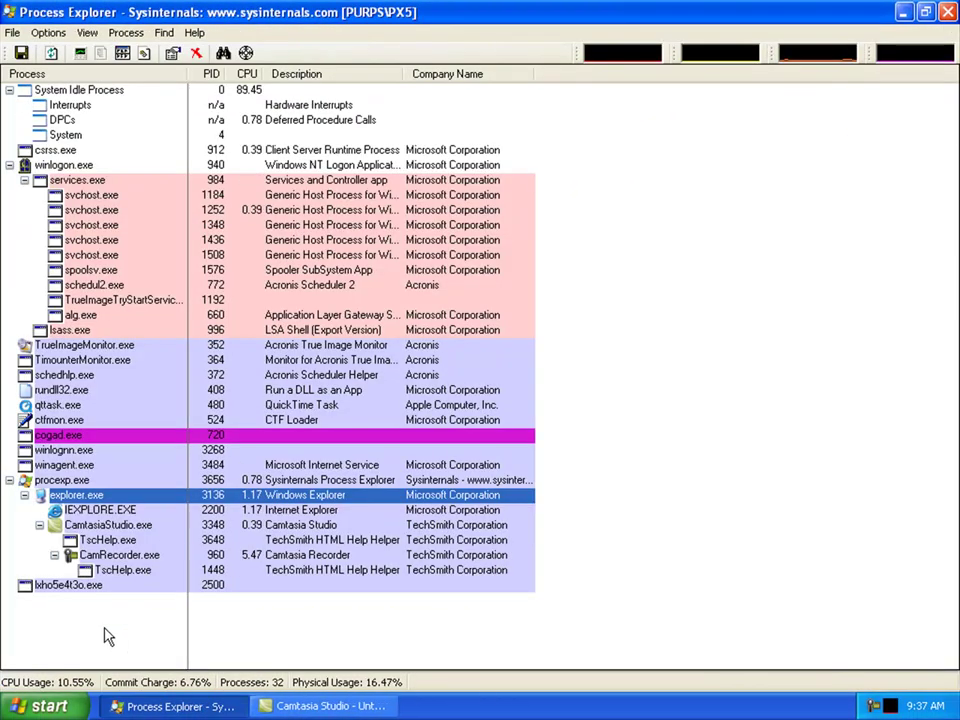
Launch Opera from the Start menu and load the pasted Prevx download address.
click(40, 706)
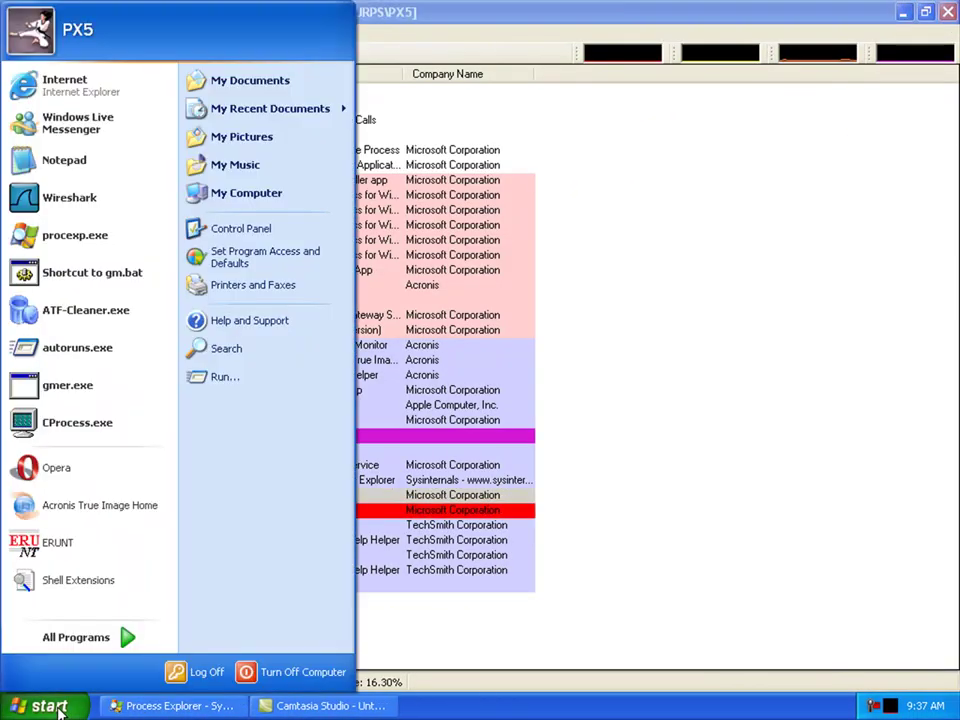
click(82, 479)
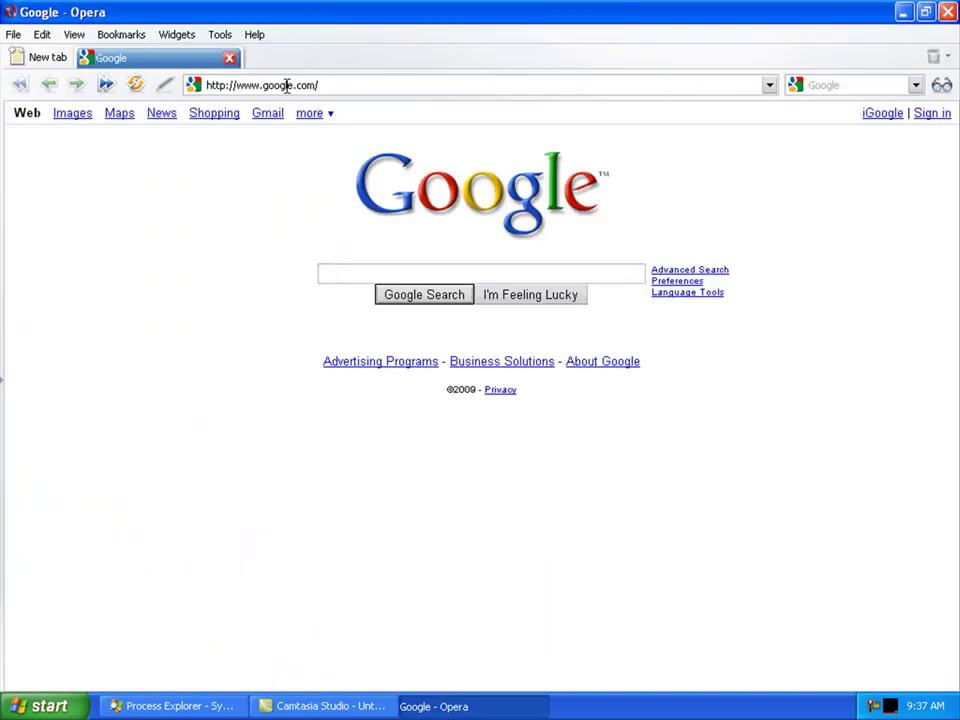
right_click(287, 86)
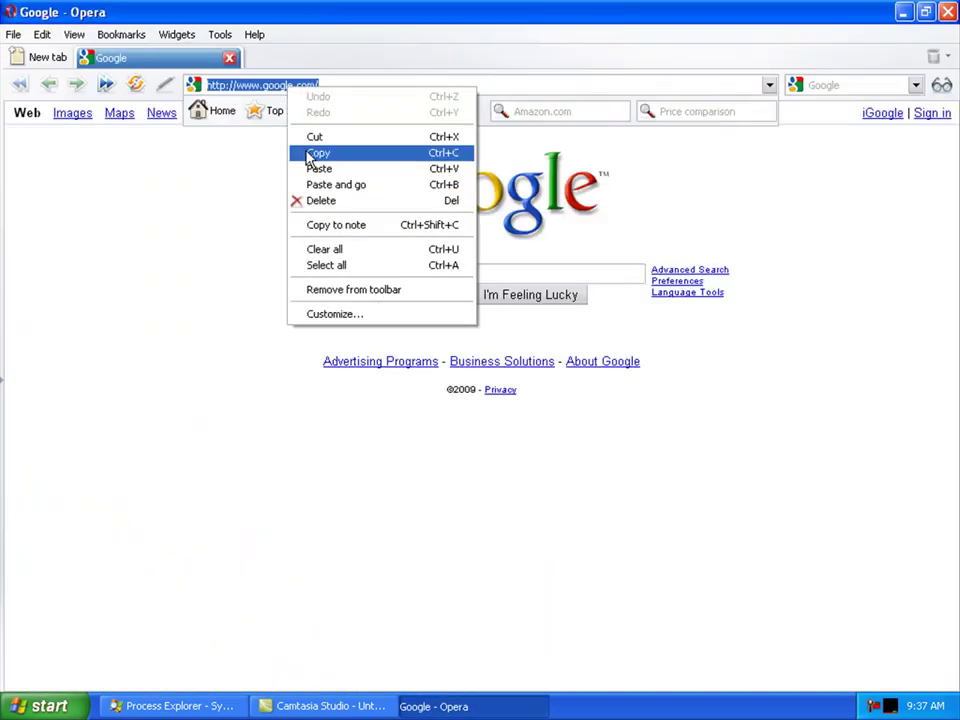
click(317, 168)
key(Return)
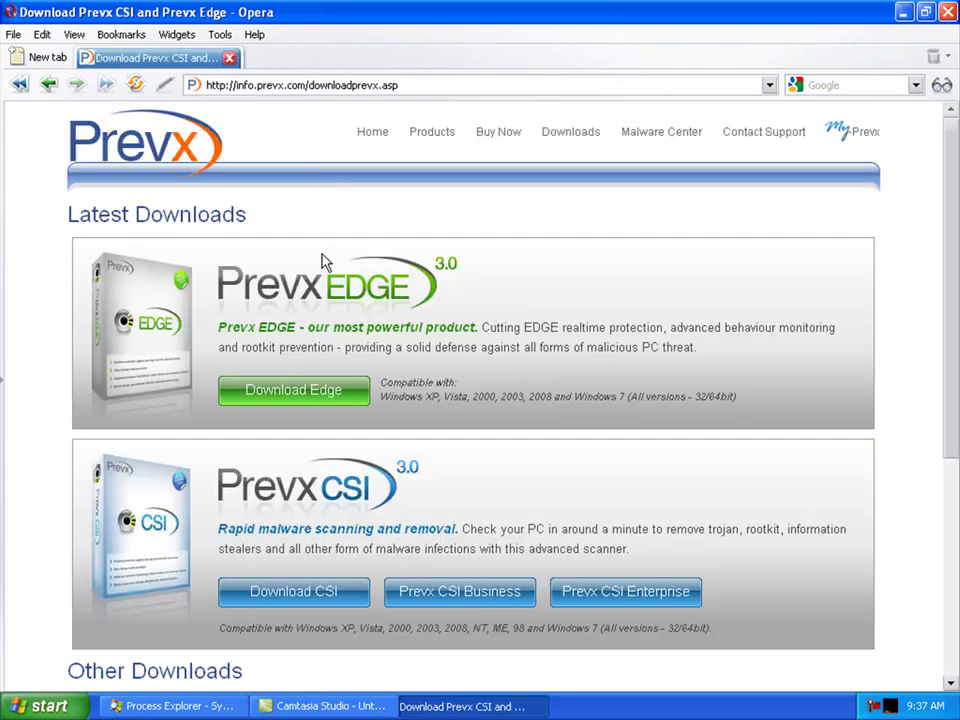
Download the Prevx Edge installer PREVXEDGEFREE.EXE and open it.
click(279, 395)
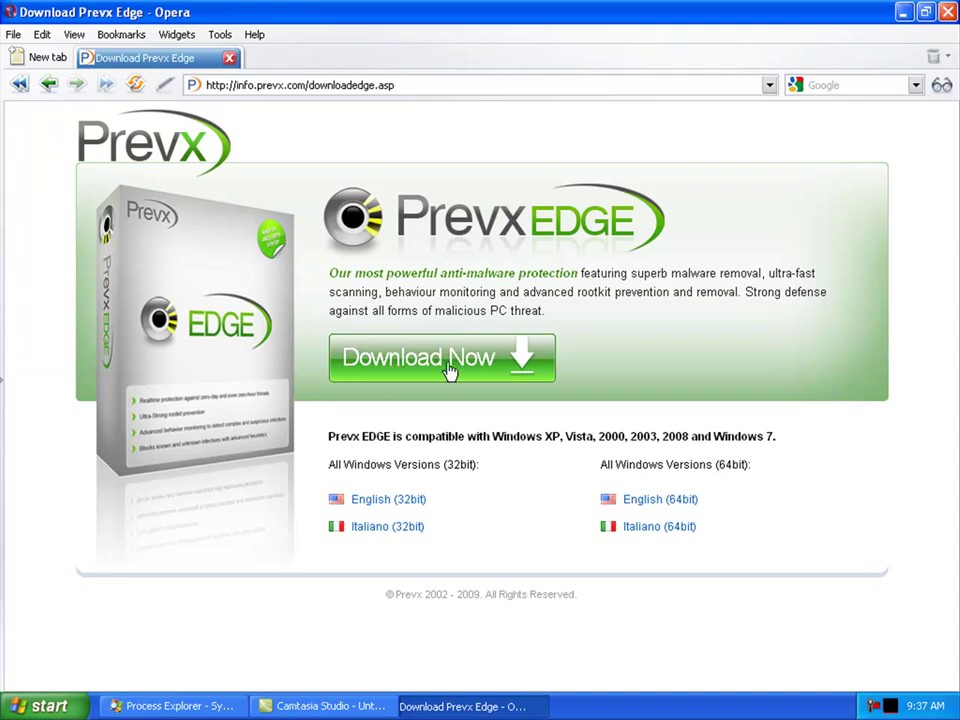
click(455, 370)
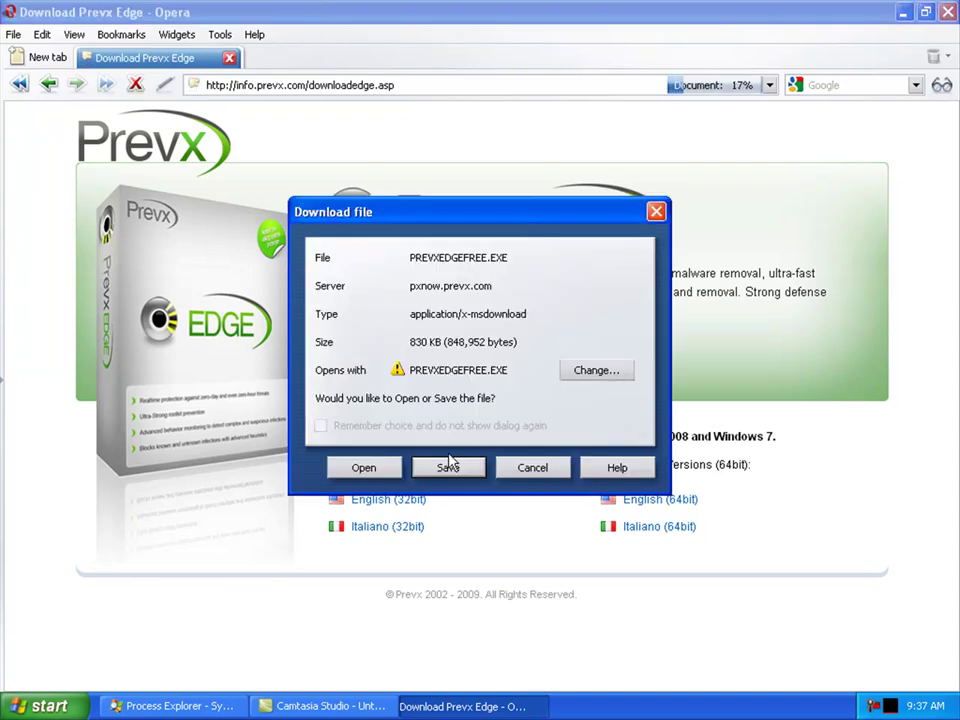
click(377, 474)
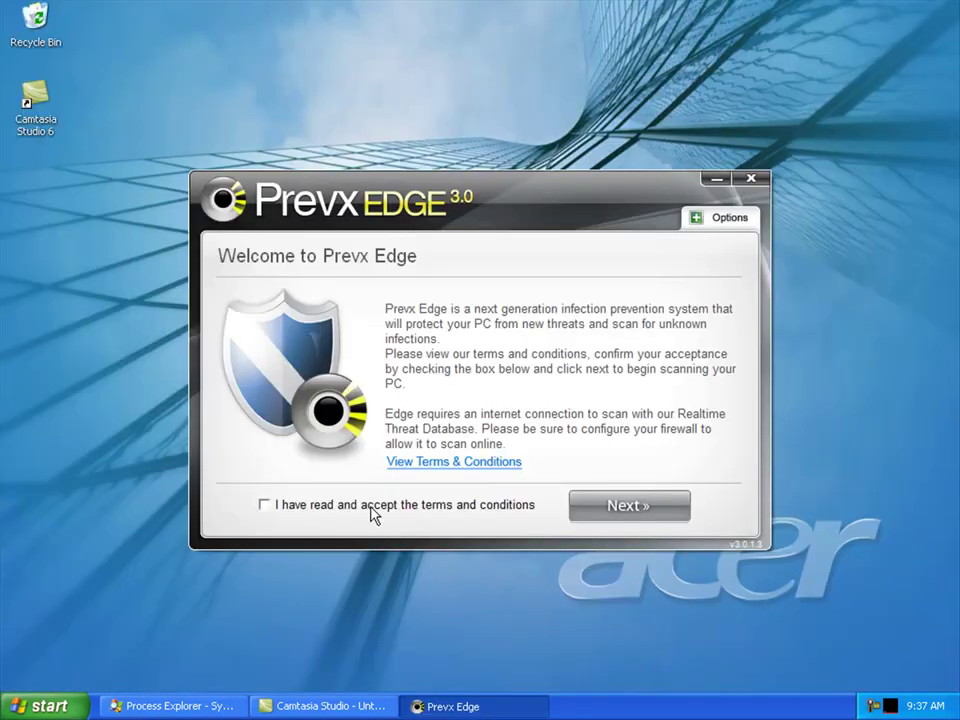
Accept the terms, paste the license key under Options, and continue the Prevx Edge installation.
click(372, 512)
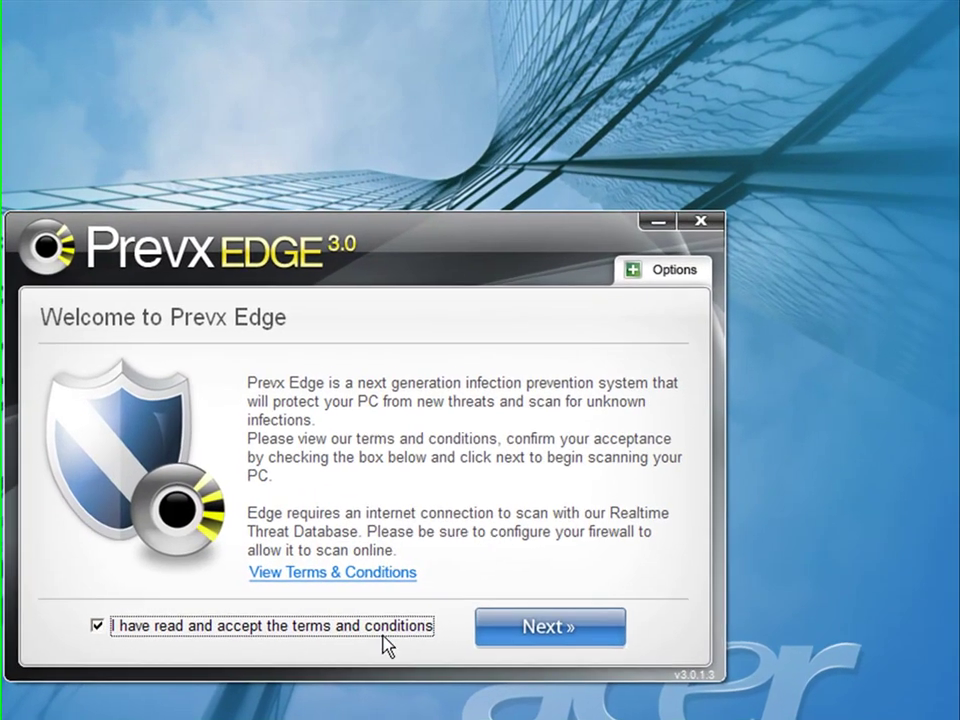
click(705, 234)
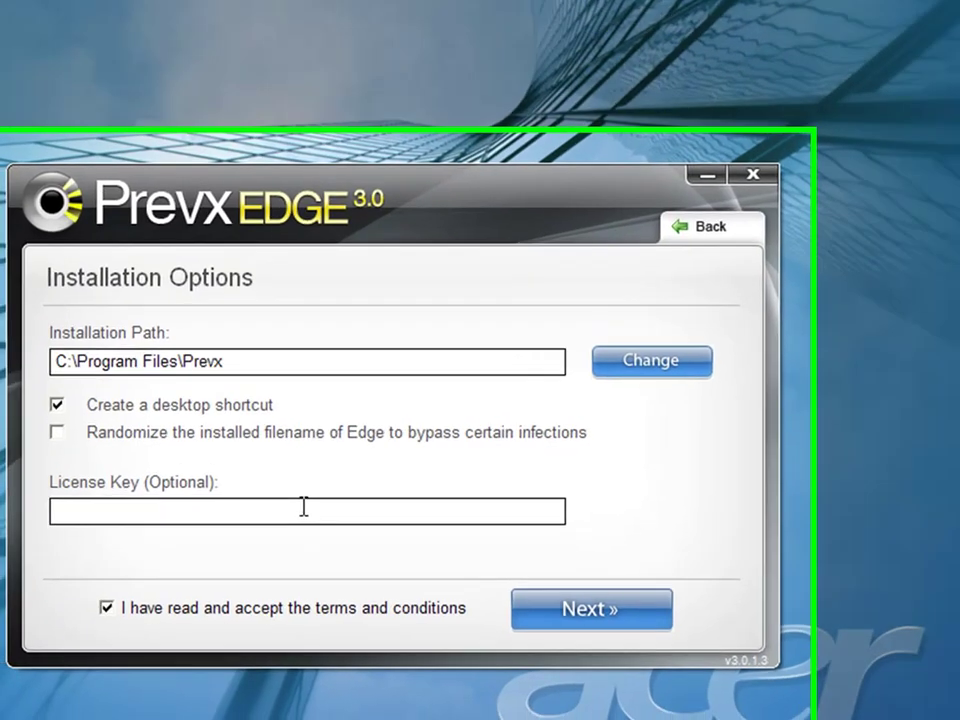
right_click(279, 534)
click(322, 619)
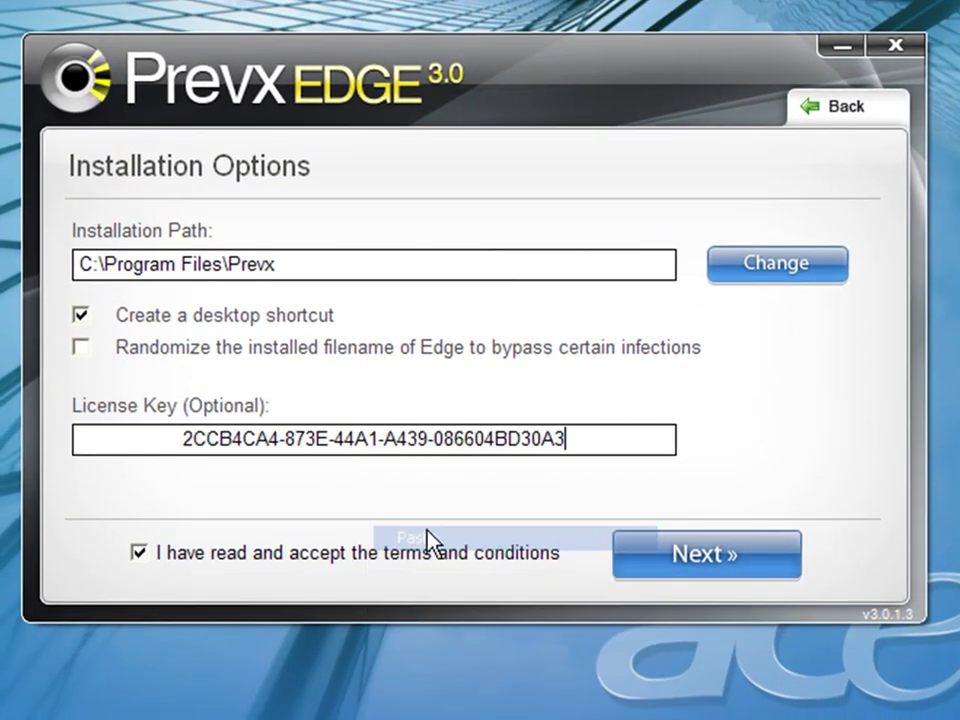
click(668, 566)
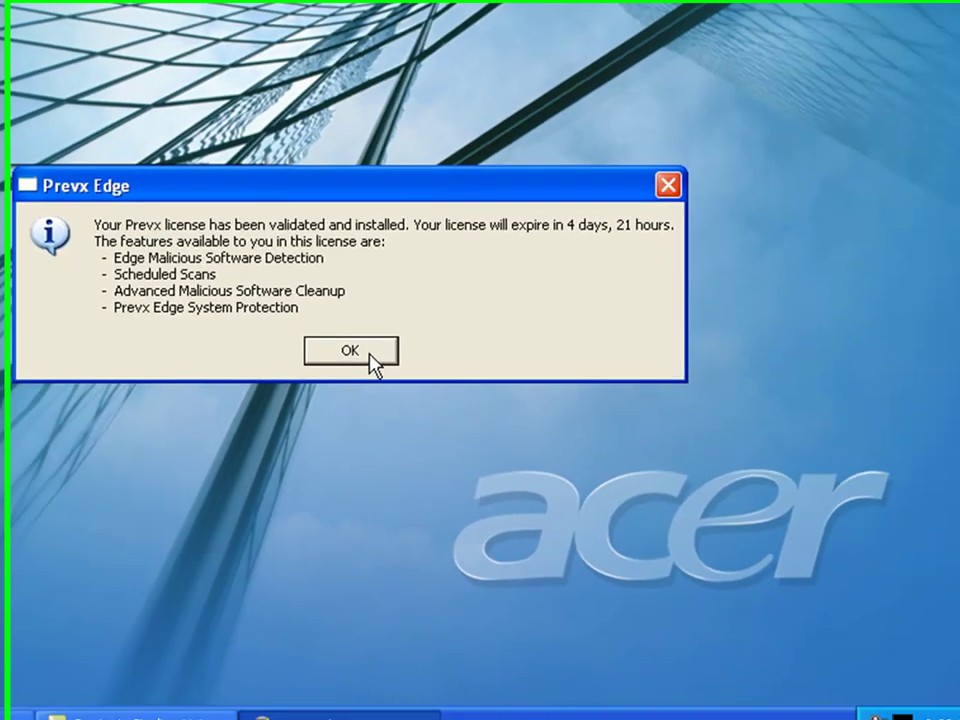
Acknowledge the validated license and let the initial scan of 16339 files finish.
click(370, 354)
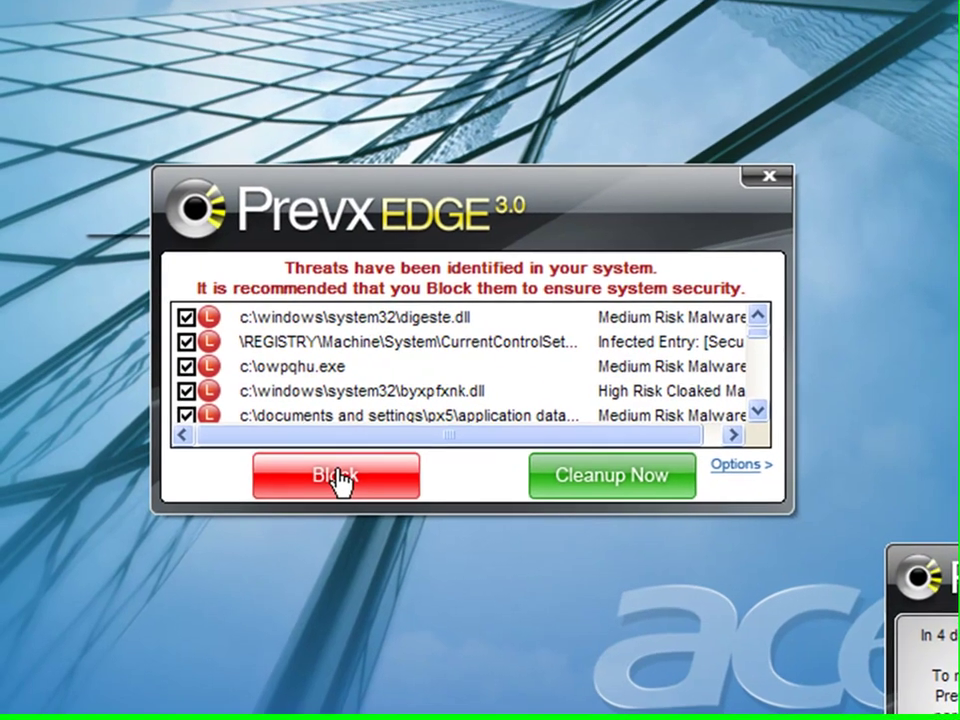
Block the threats, approve permanent removal of the driver file and twex.exe, then start cleanup.
click(300, 332)
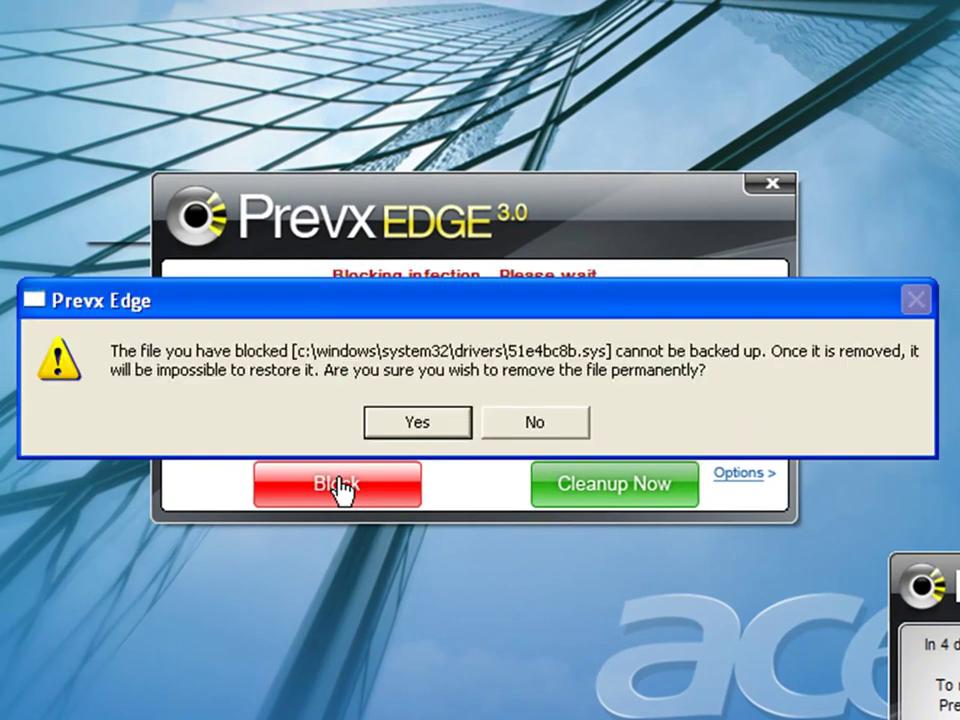
click(420, 425)
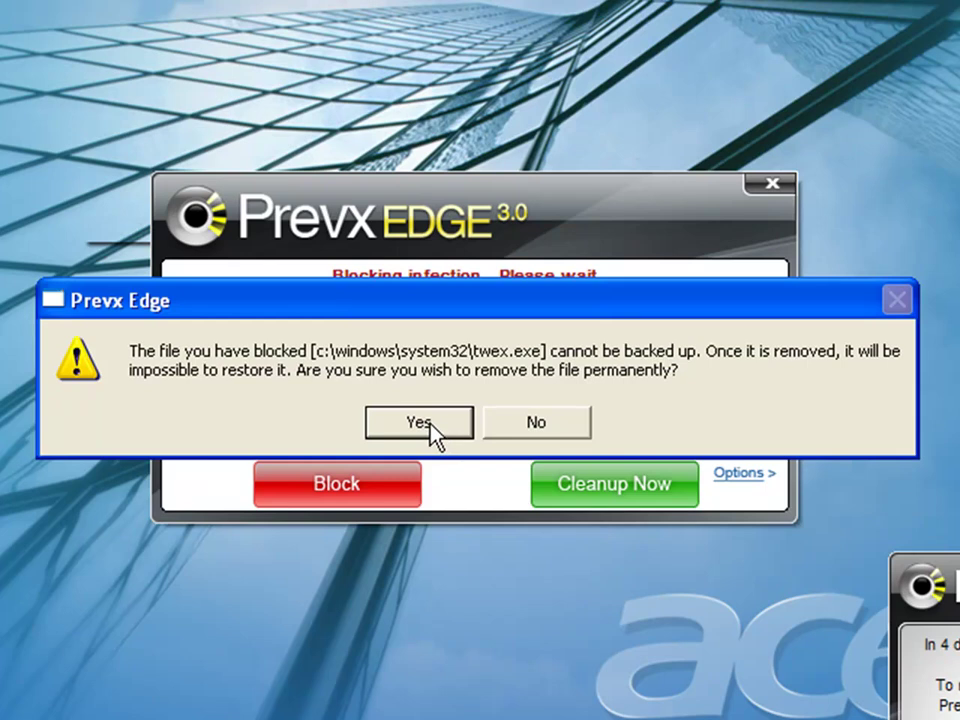
click(431, 428)
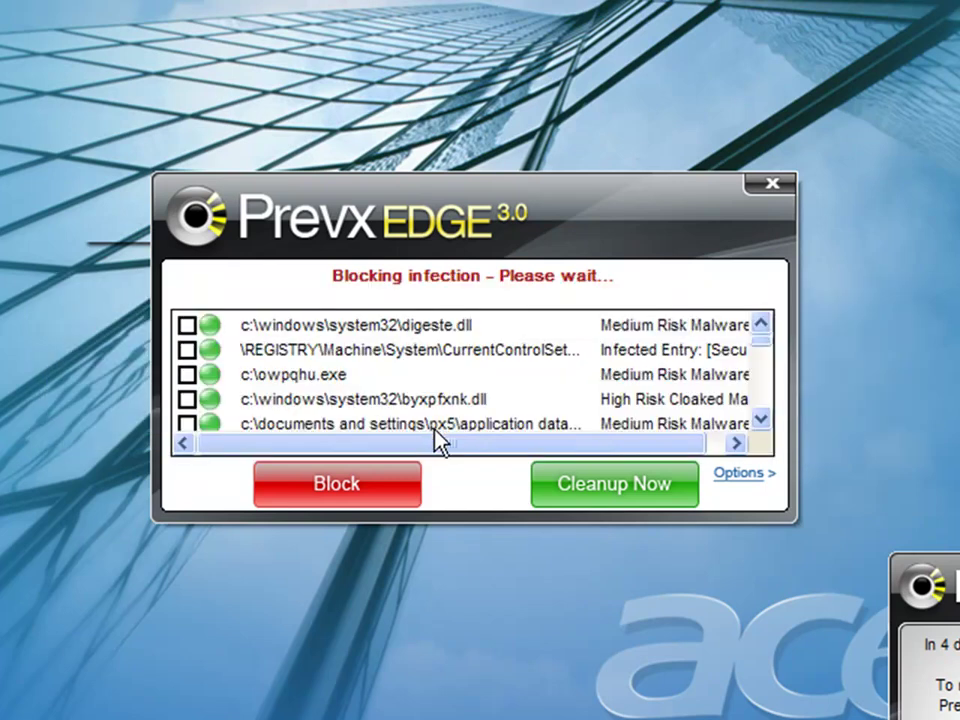
click(573, 488)
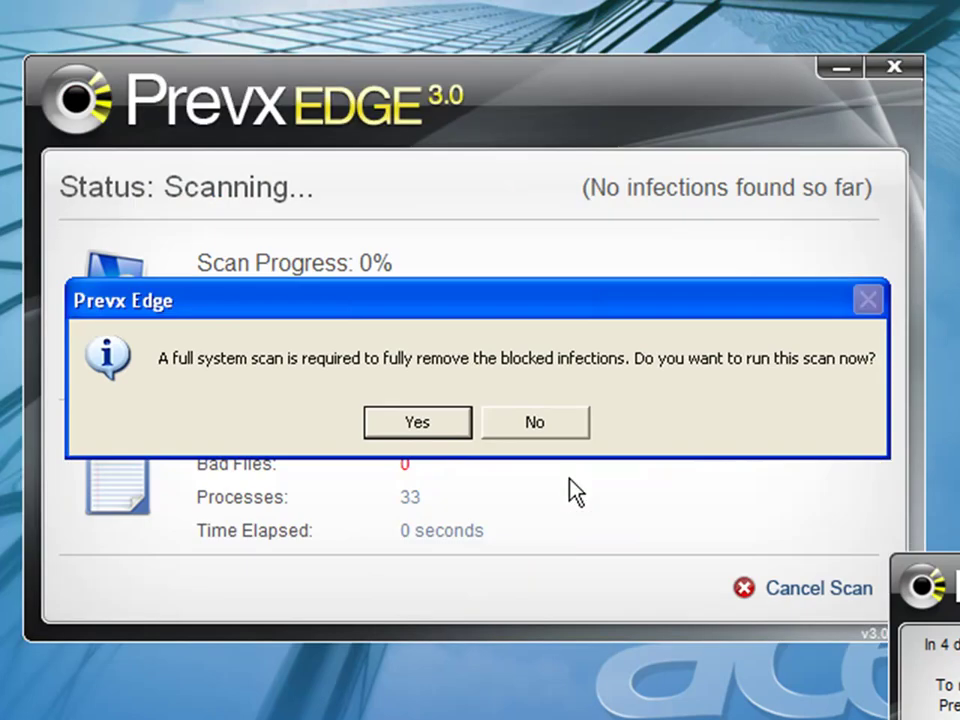
Start the full system scan and dismiss the license expiry notice while it runs.
click(414, 422)
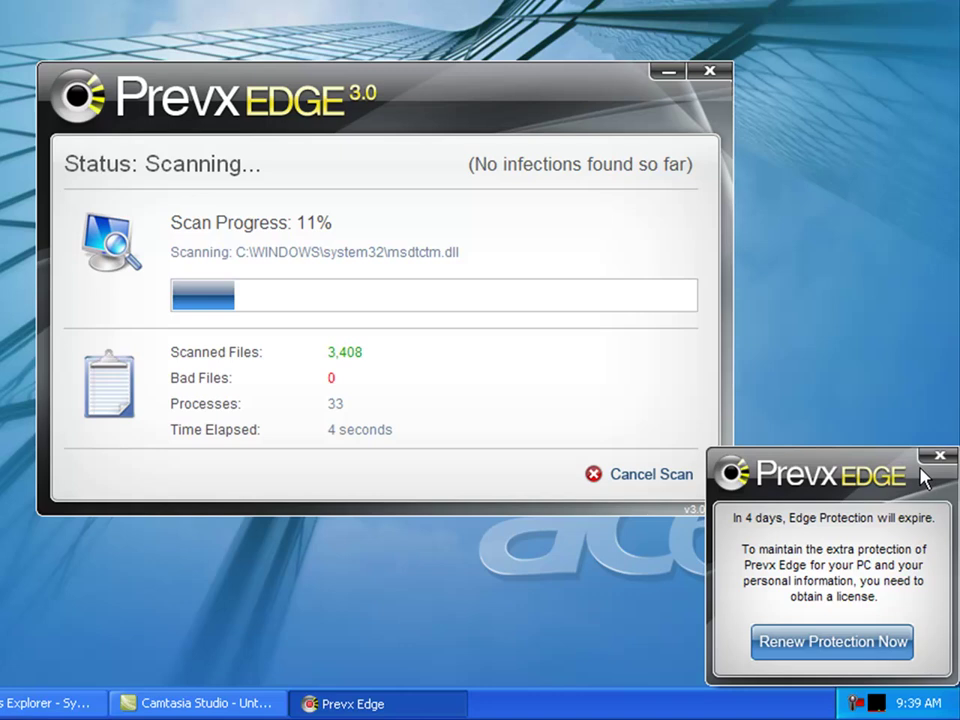
click(939, 456)
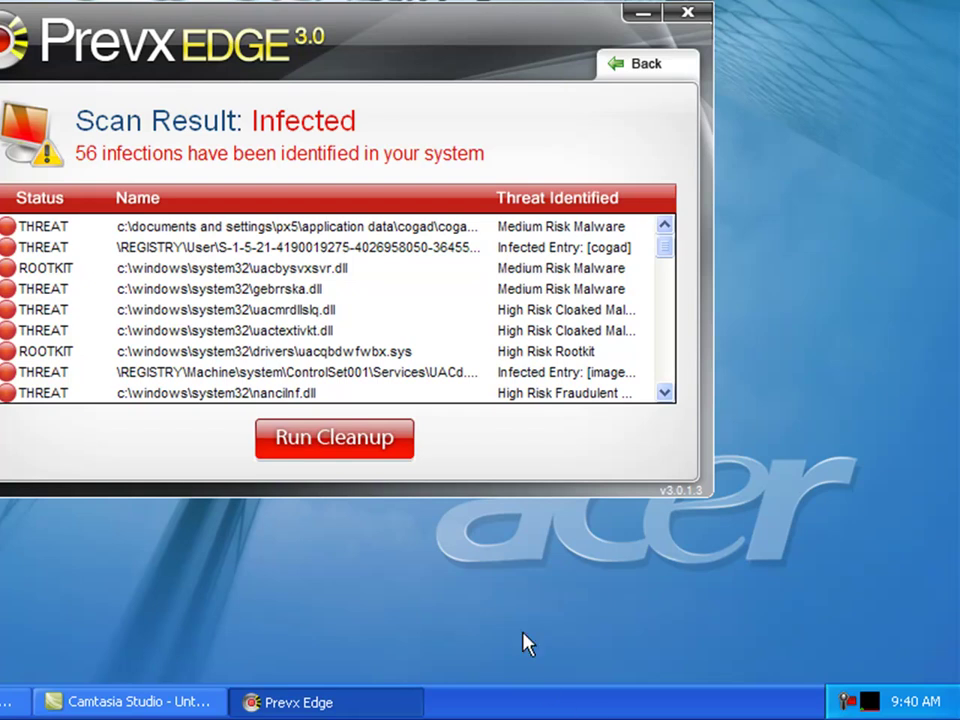
Run cleanup on all 56 detected threats, keeping every one selected, through the preparation page.
click(309, 446)
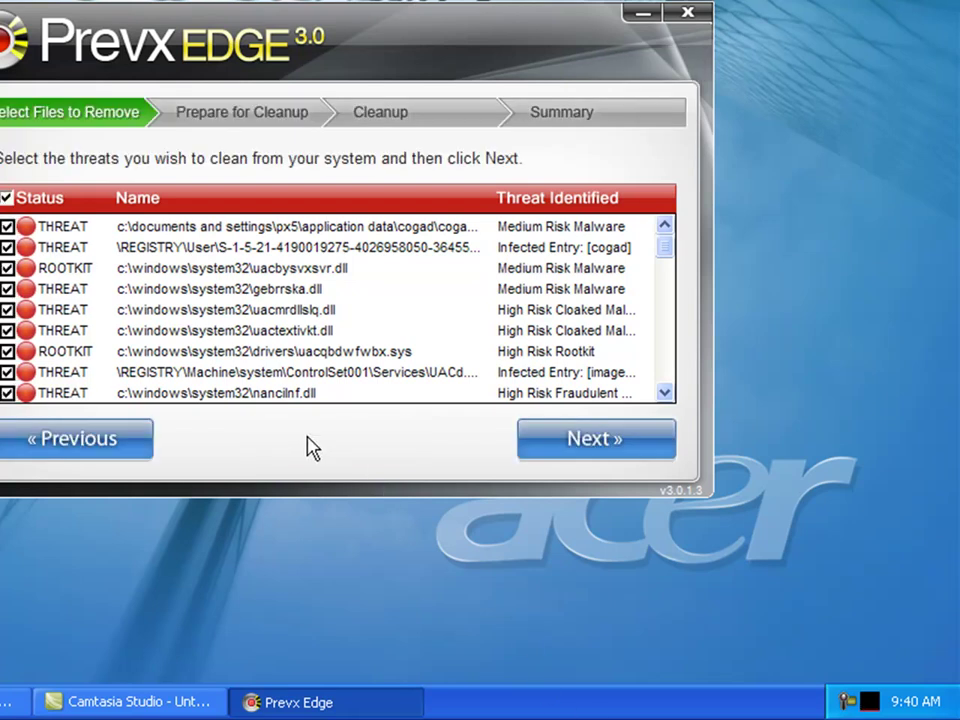
click(529, 451)
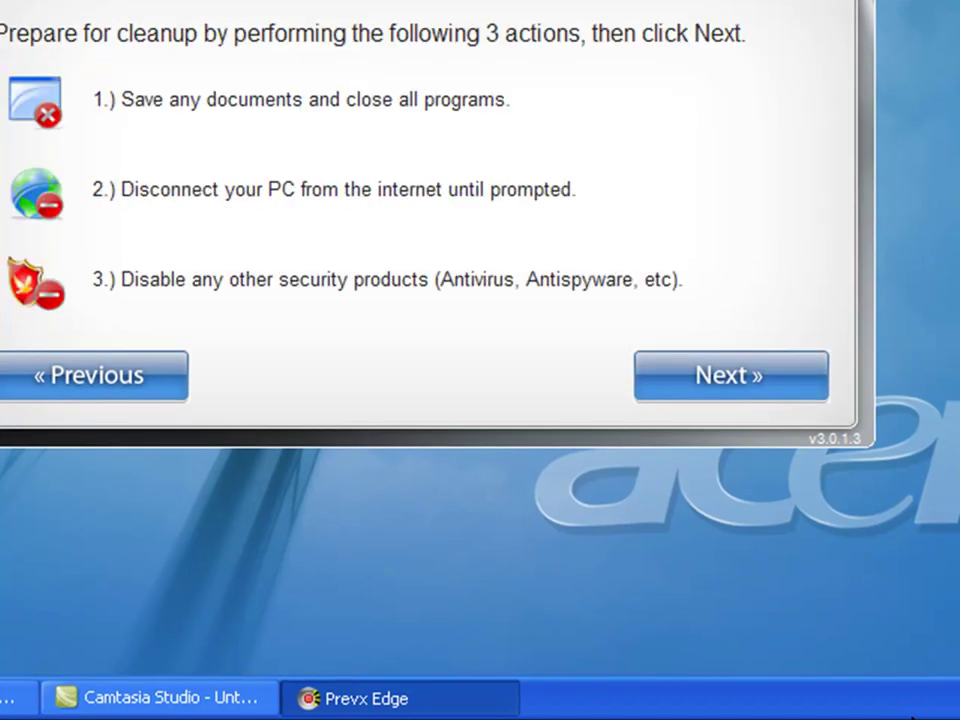
click(729, 396)
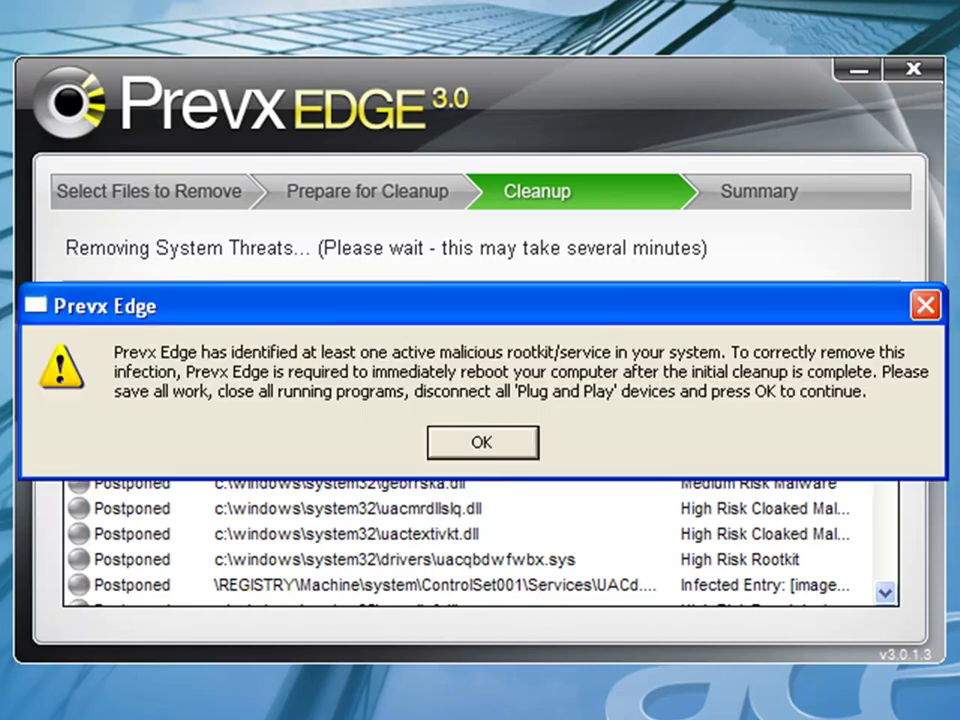
Accept the rootkit reboot warning so the restart completes cleaning the 81 infections.
click(480, 444)
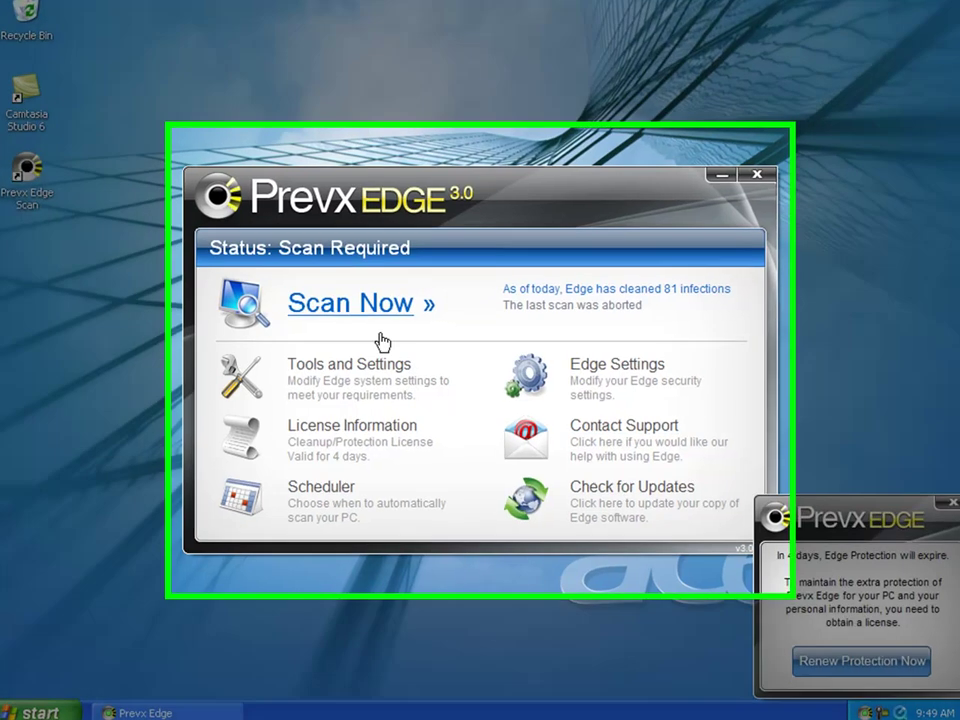
Start a new Prevx Edge scan of the system with Scan Now.
click(335, 306)
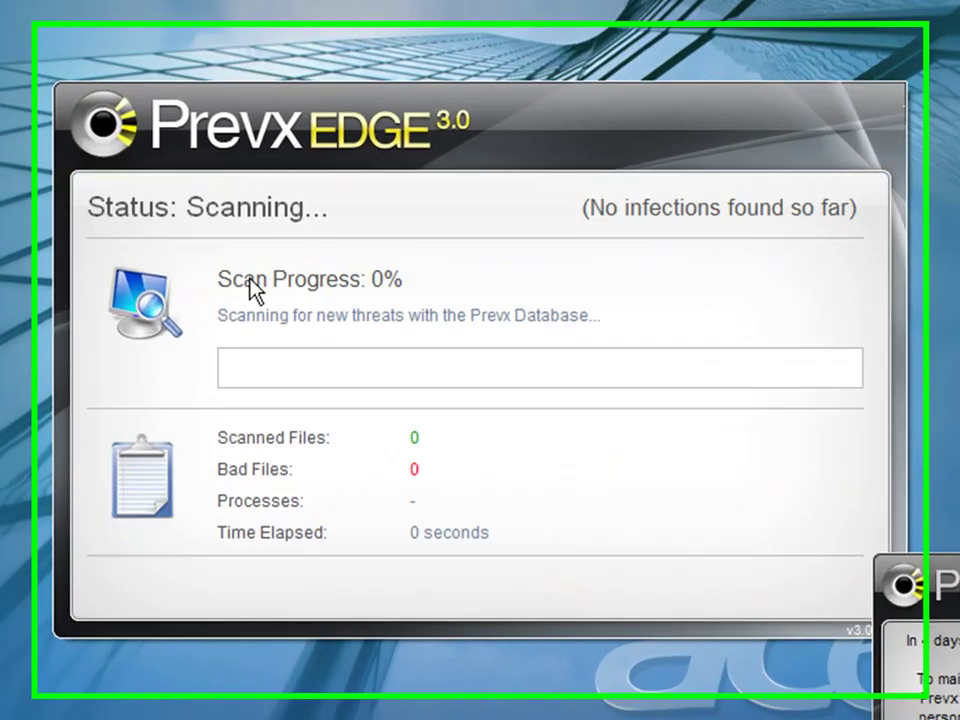